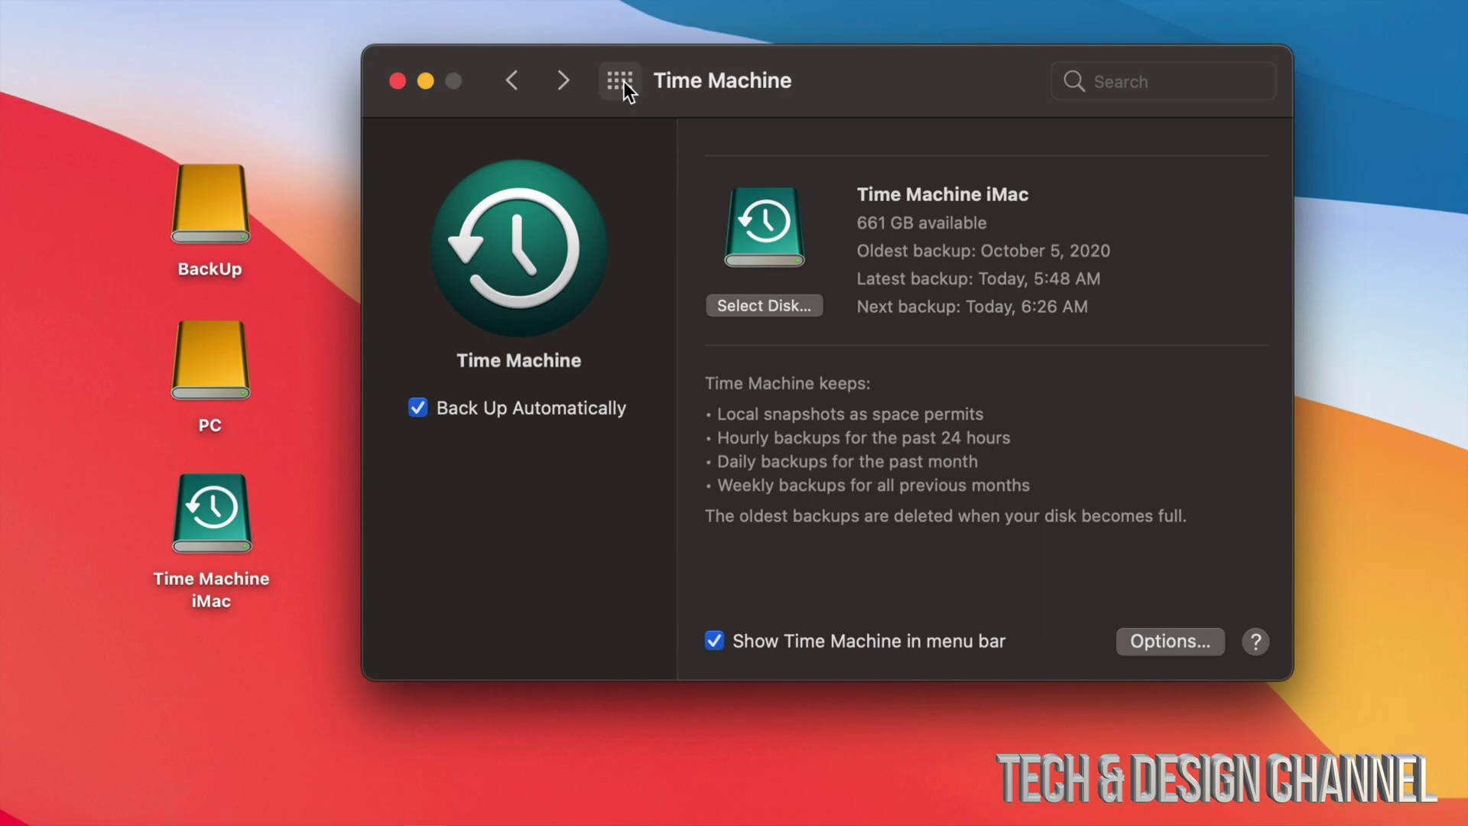
Return to the preferences overview, reopen the Time Machine preferences, and reposition the window beside the desktop drive icons
{"action": "left_click", "coordinate": [622, 81]}
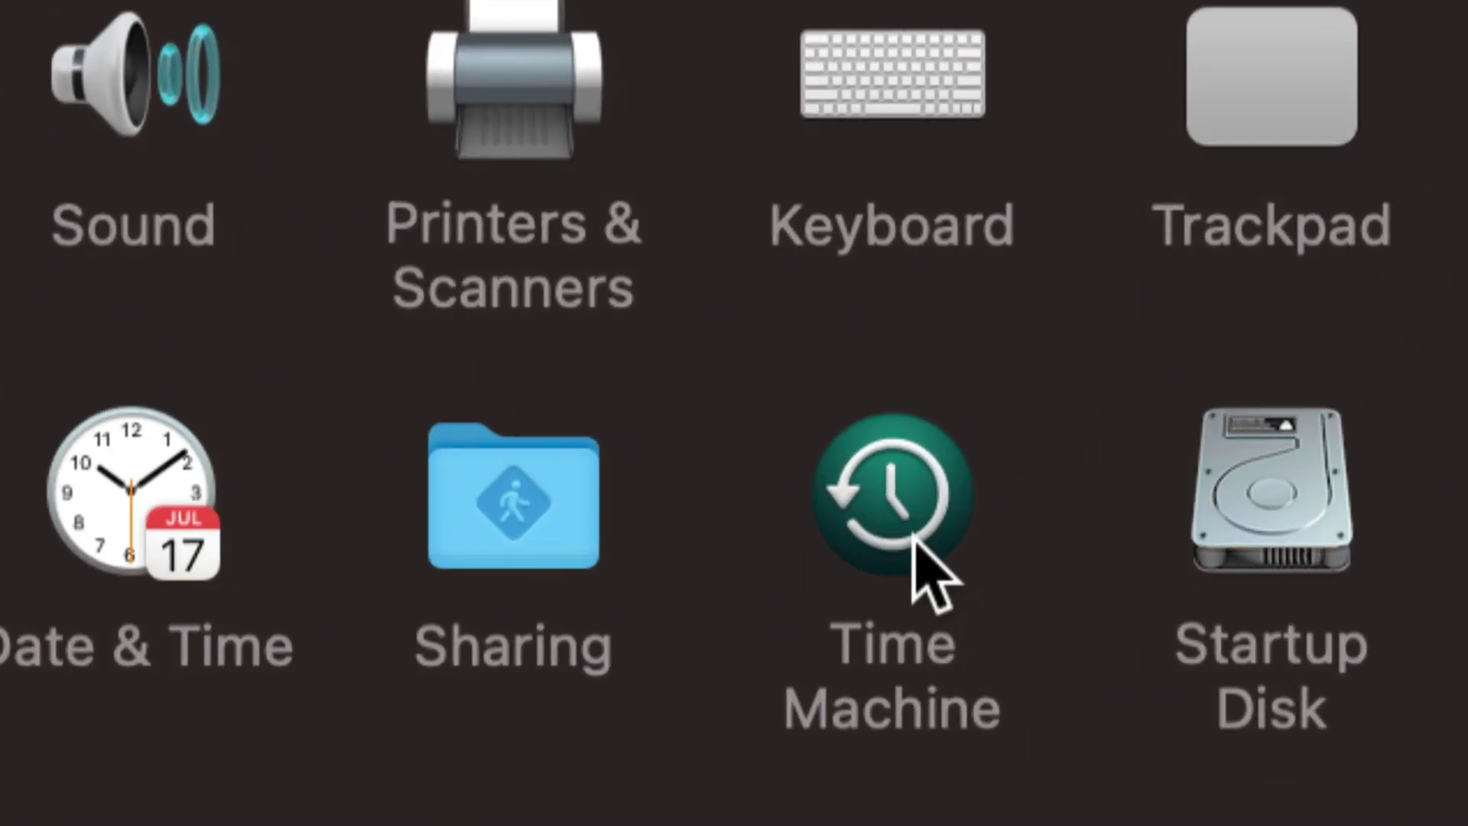
{"action": "left_click", "coordinate": [917, 550]}
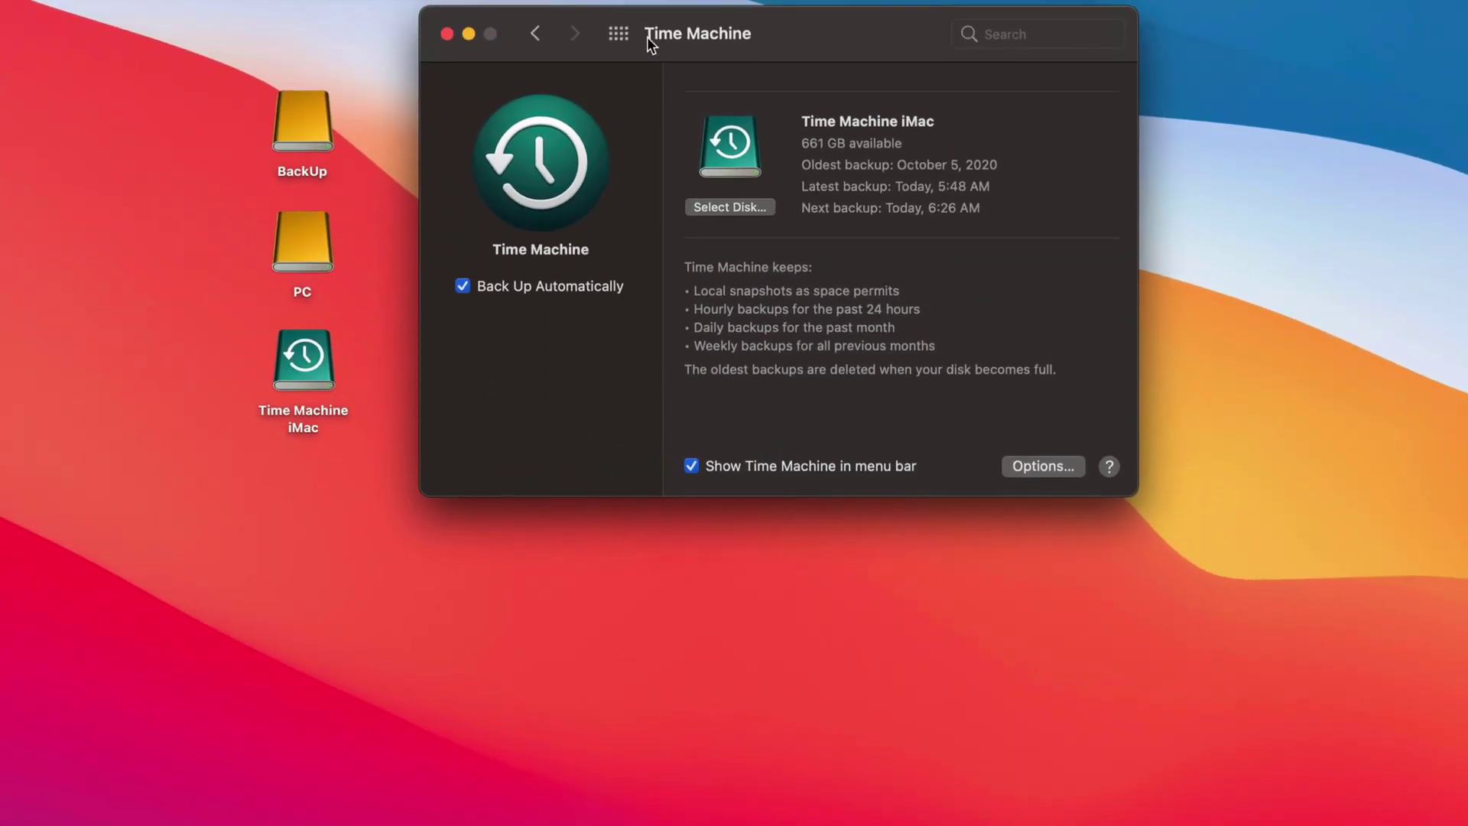
{"action": "left_click_drag", "start_coordinate": [647, 37], "coordinate": [647, 84]}
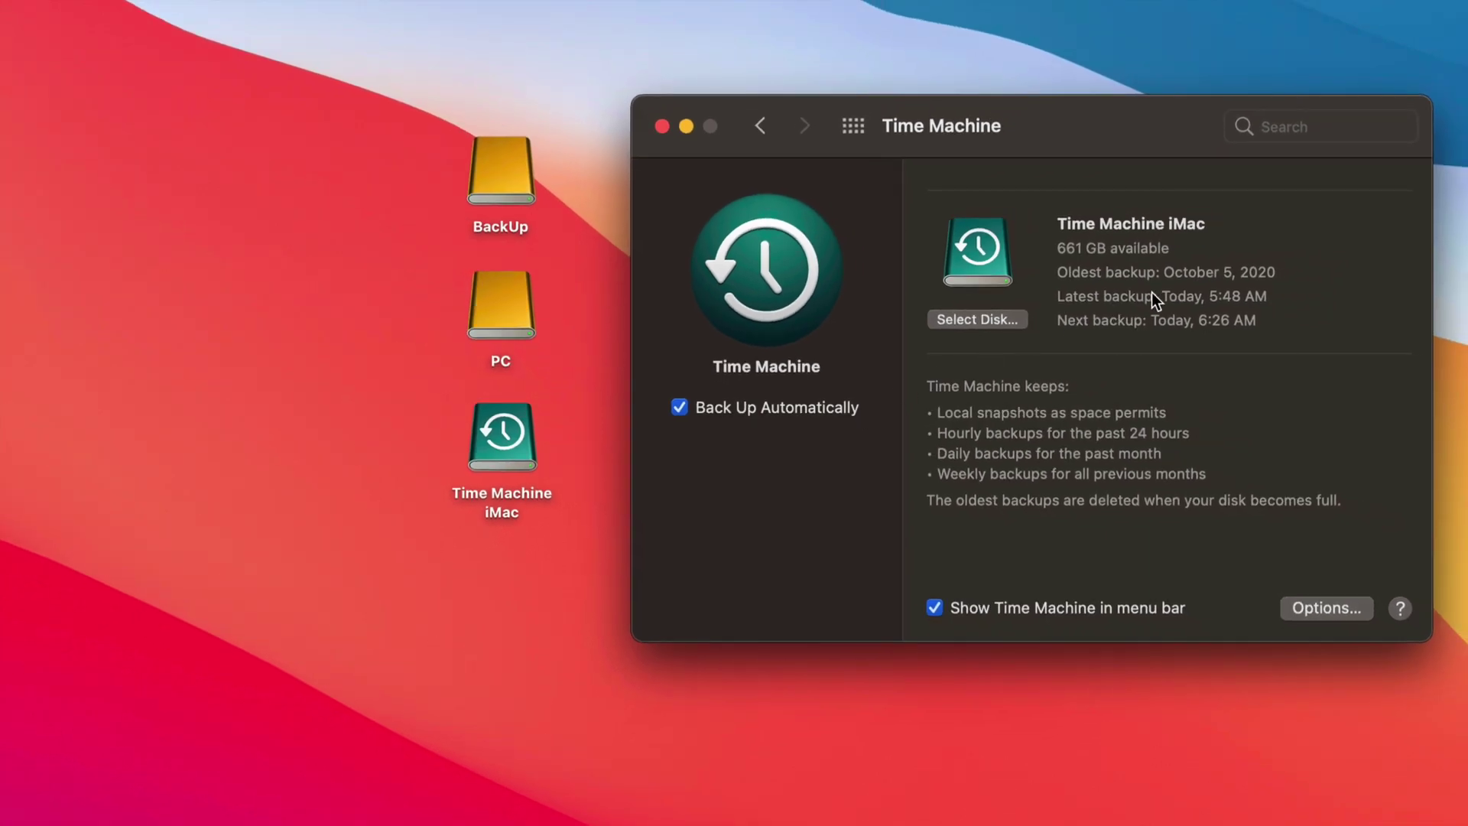
{"action": "left_click_drag", "start_coordinate": [1130, 137], "coordinate": [1115, 136]}
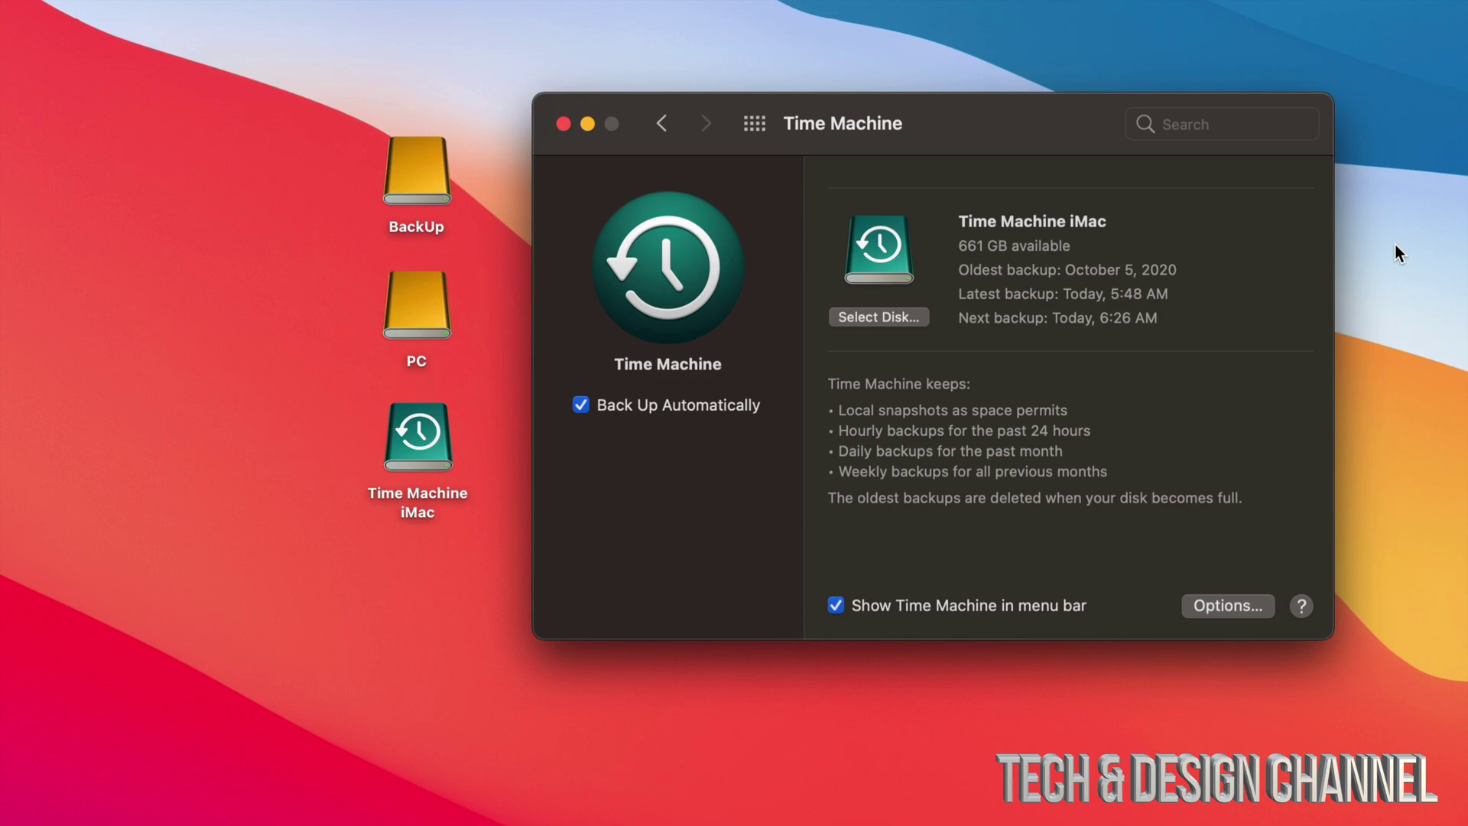
{"action": "left_click_drag", "start_coordinate": [910, 146], "coordinate": [1081, 136]}
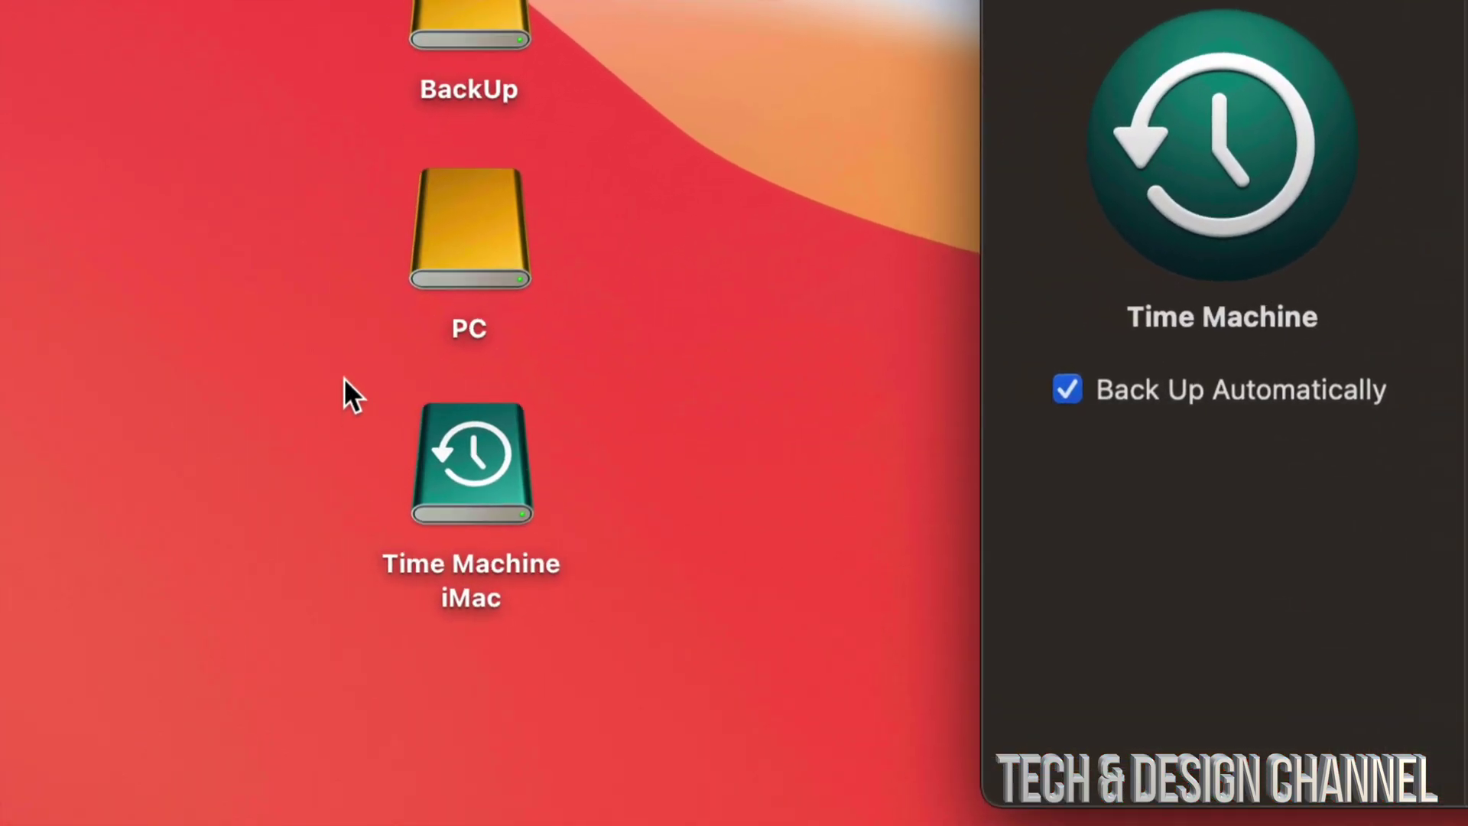
Move the Time Machine iMac drive icon out of the column formed with the BackUp and PC drives
{"action": "left_click_drag", "start_coordinate": [462, 544], "coordinate": [806, 318]}
{"action": "left_click", "coordinate": [887, 305]}
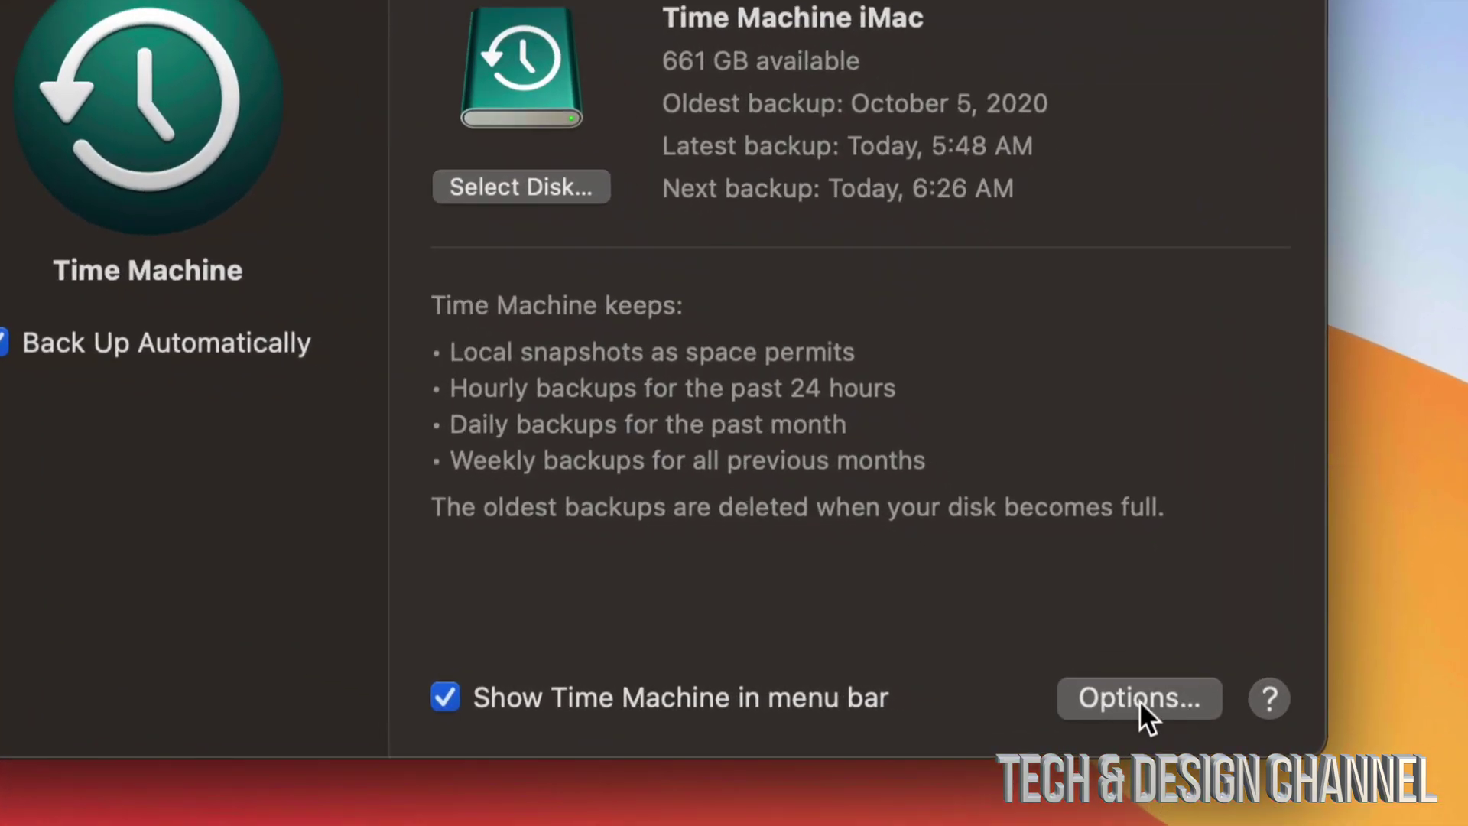
Open the Time Machine options and examine the items excluded from backups, including the BackUp drive entry
{"action": "left_click", "coordinate": [1107, 698]}
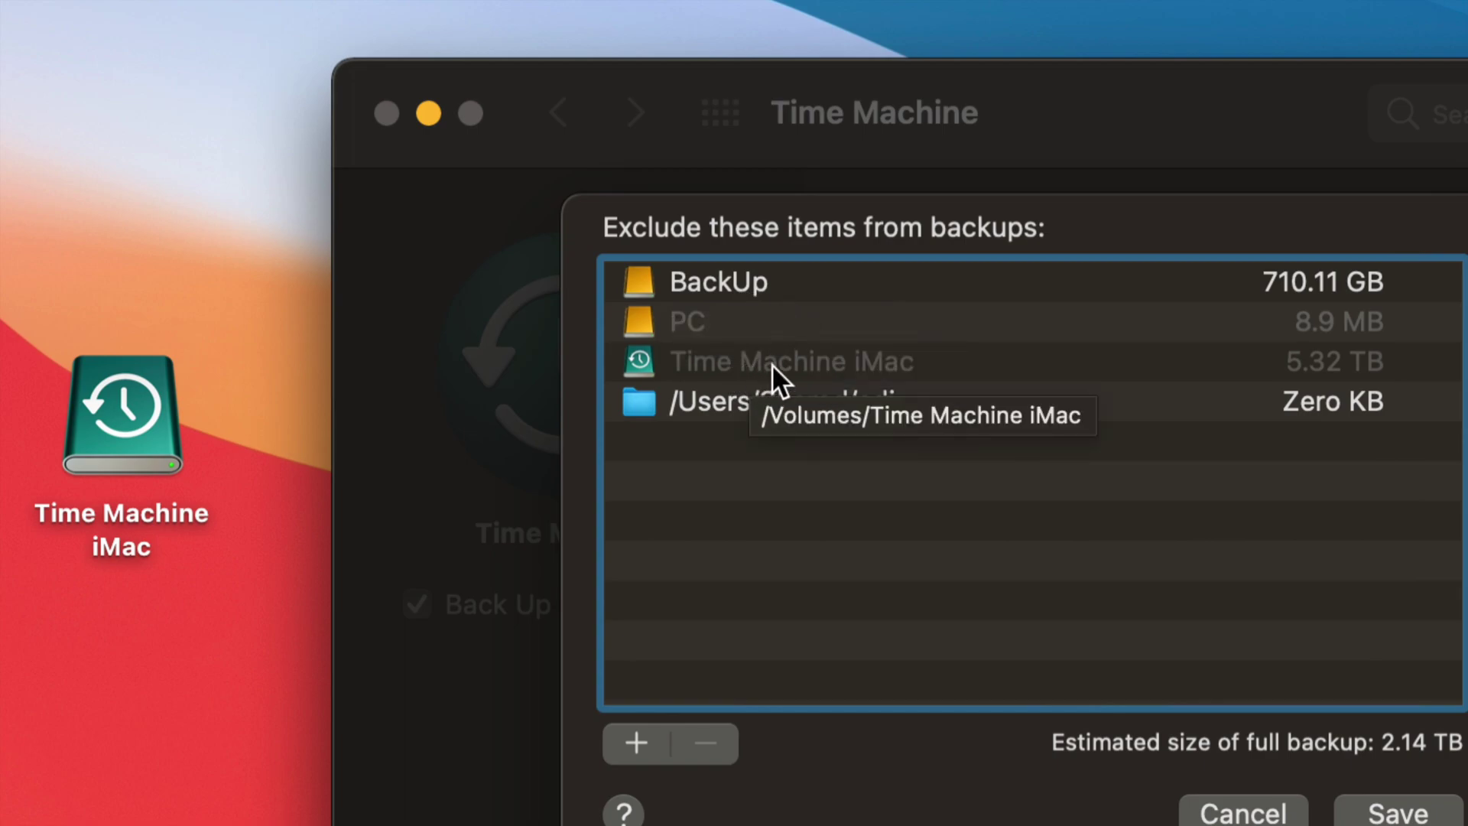
{"action": "left_click", "coordinate": [703, 280]}
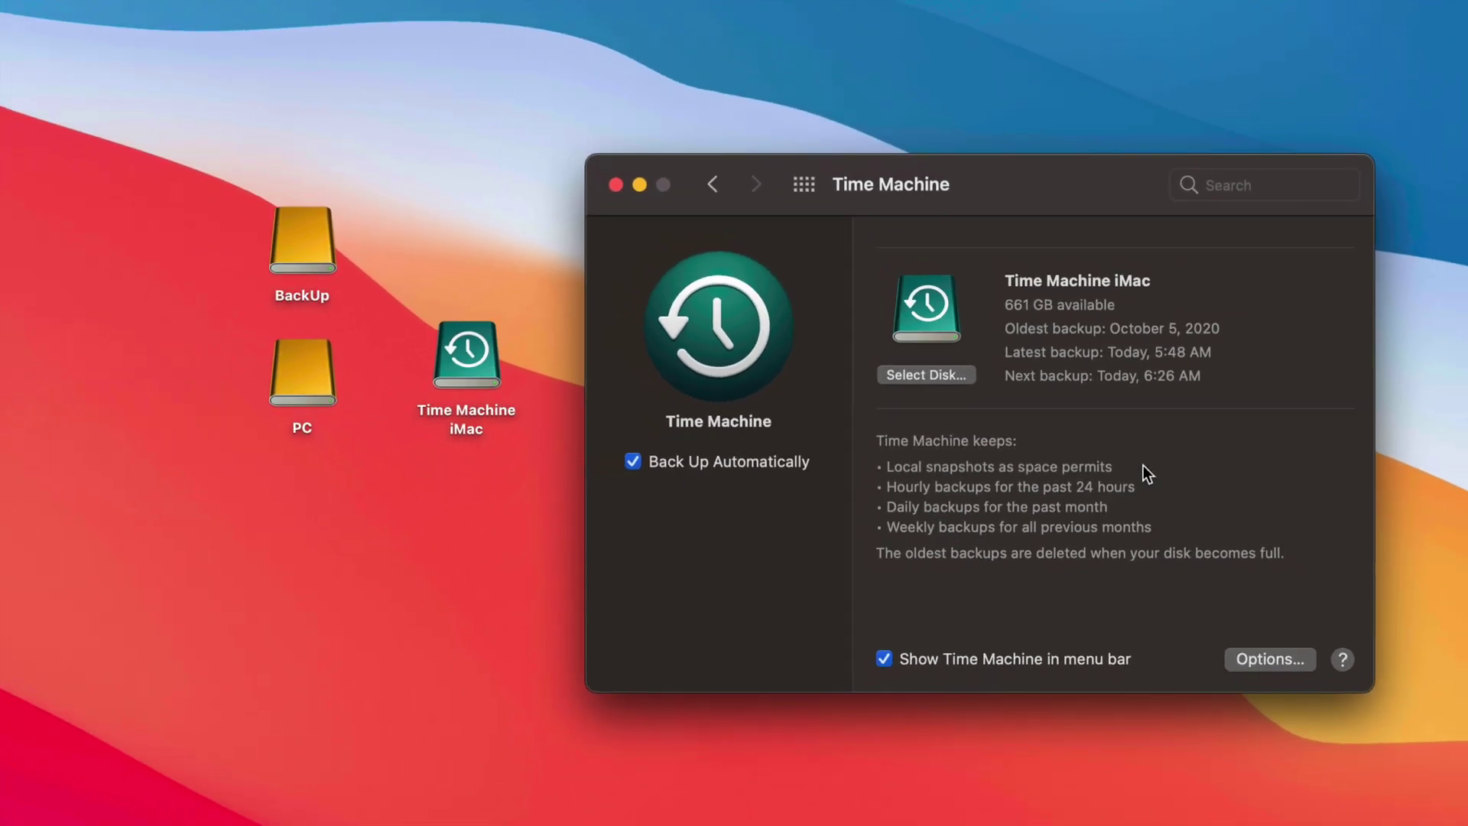
Move the Time Machine iMac drive icon back below the PC drive and close the Time Machine preferences
{"action": "left_click_drag", "start_coordinate": [496, 357], "coordinate": [305, 493]}
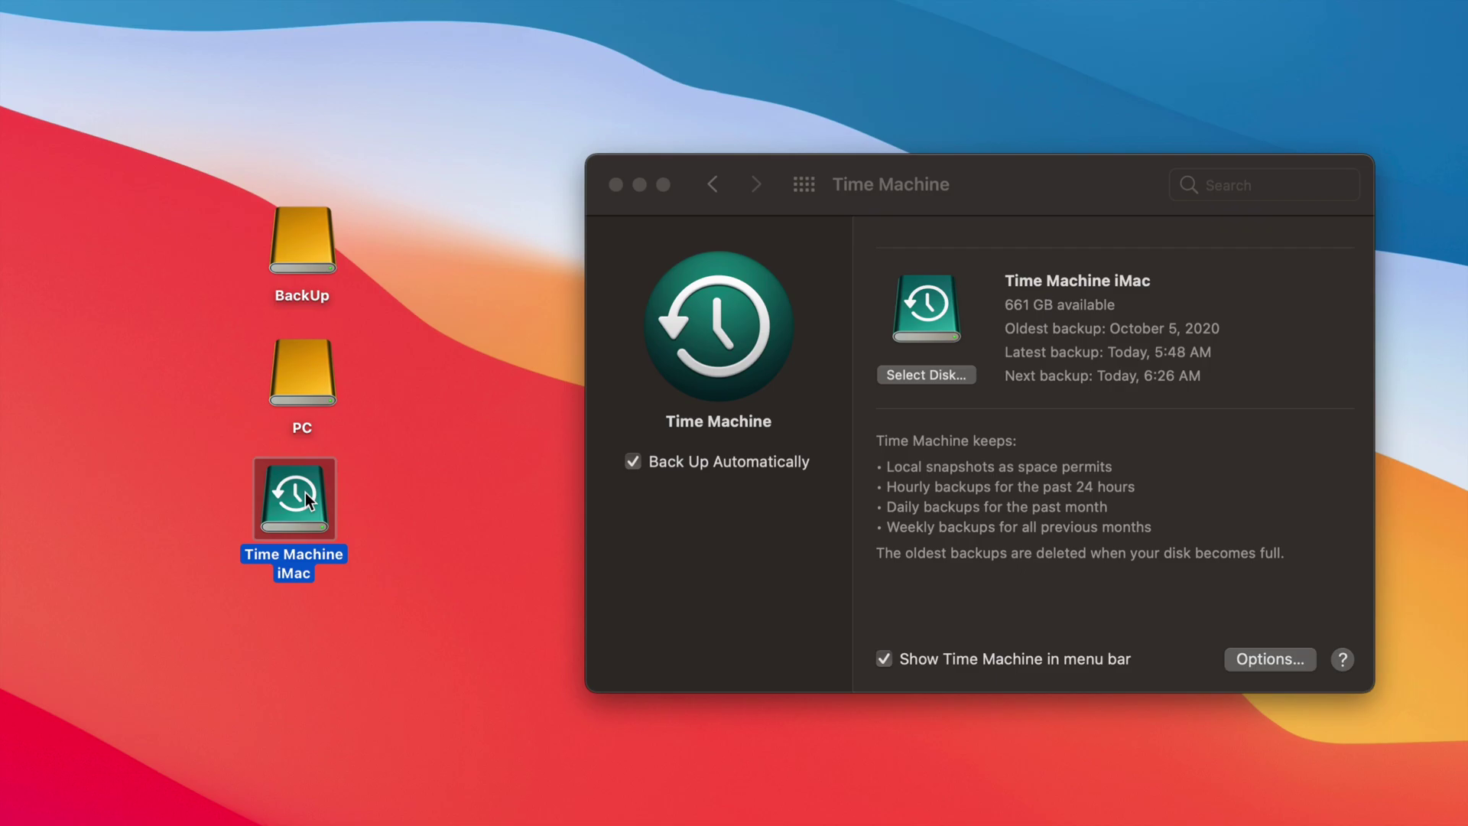
{"action": "left_click", "coordinate": [1007, 194]}
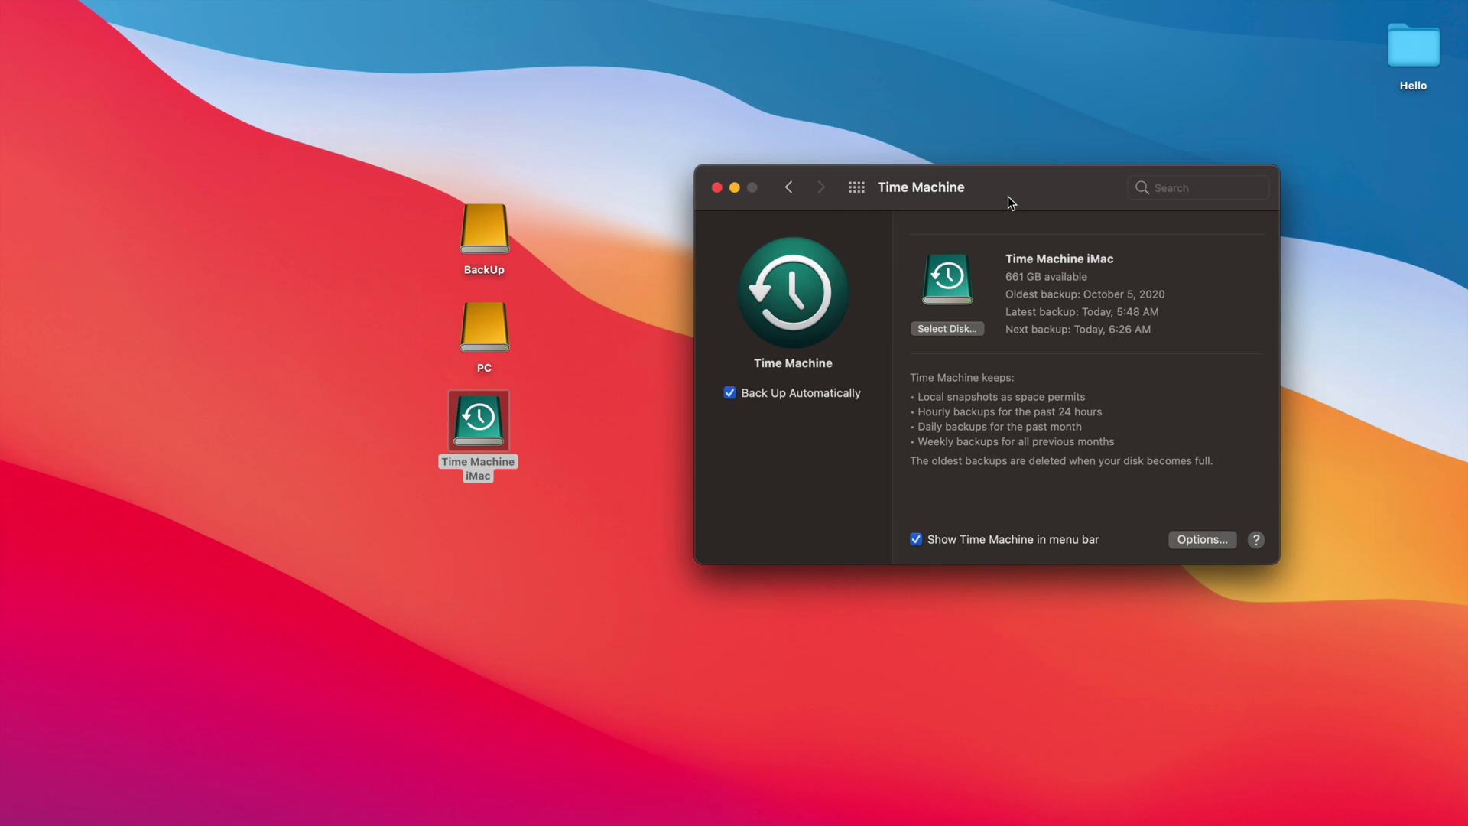
{"action": "key", "text": "cmd+f"}
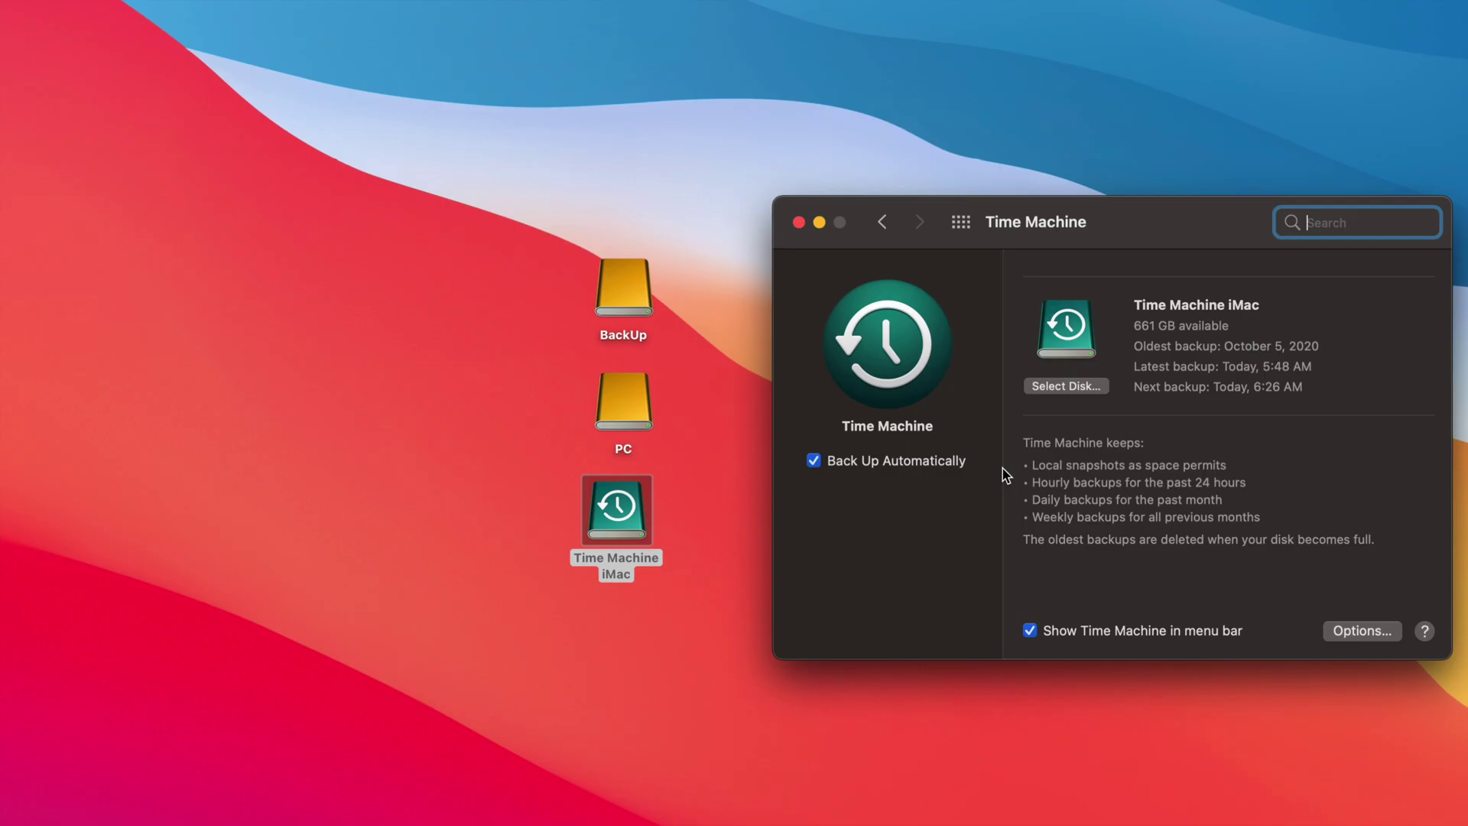
{"action": "left_click", "coordinate": [799, 223]}
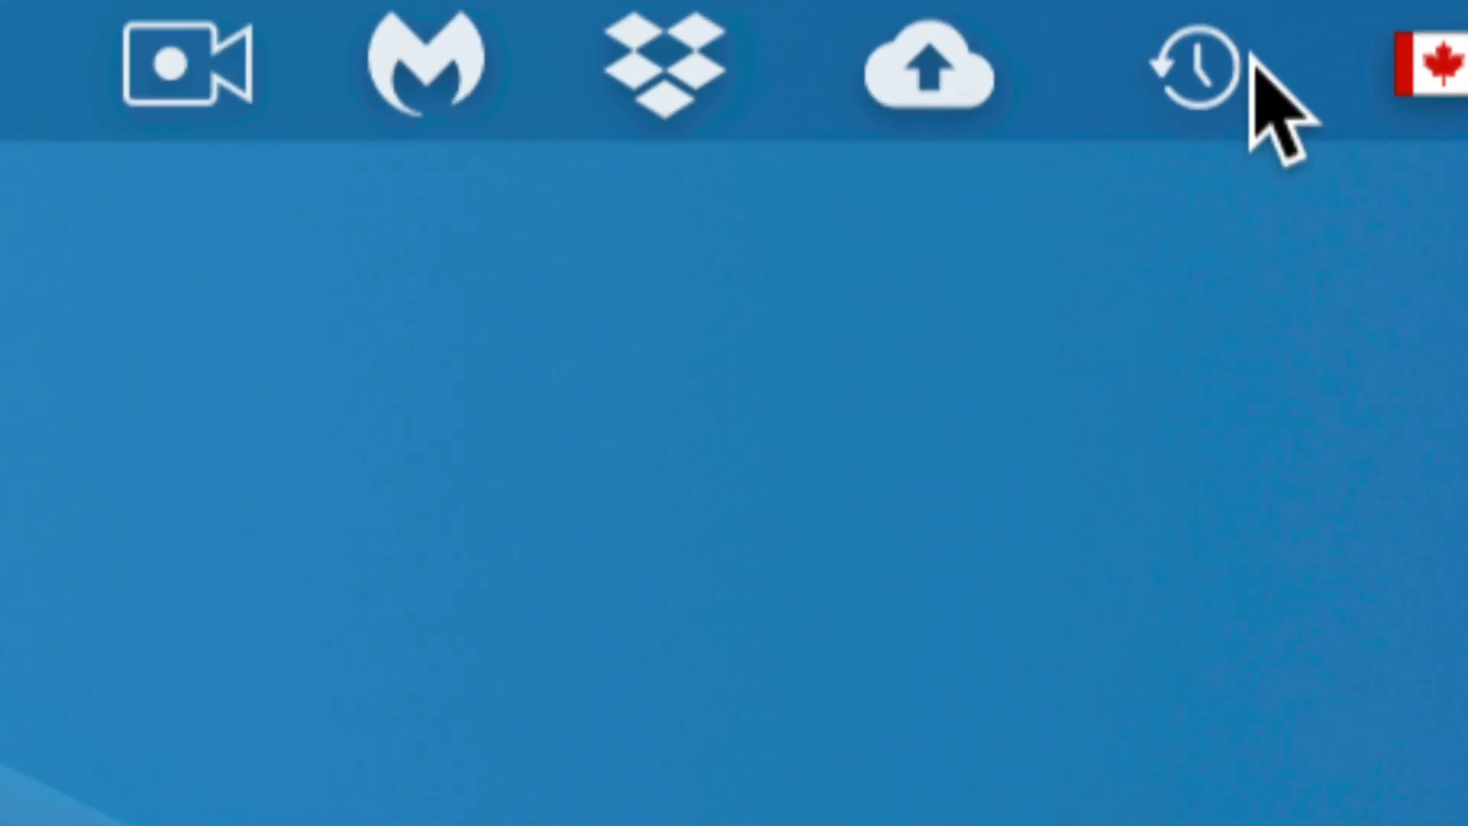
Enter Time Machine and go back to the Desktop backup from Saturday, November 14, 2020
{"action": "left_click", "coordinate": [1213, 77]}
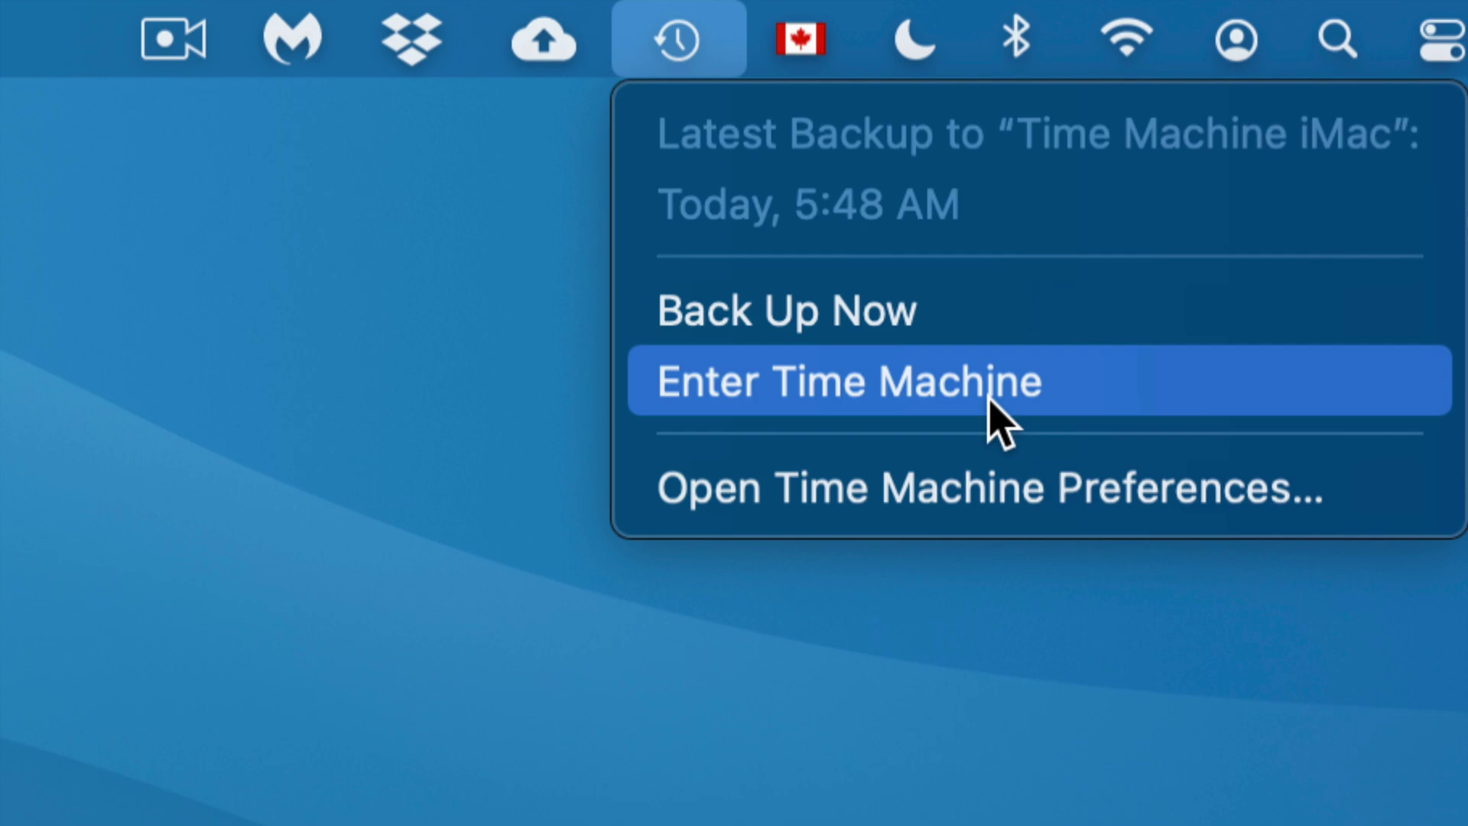
{"action": "left_click", "coordinate": [872, 386]}
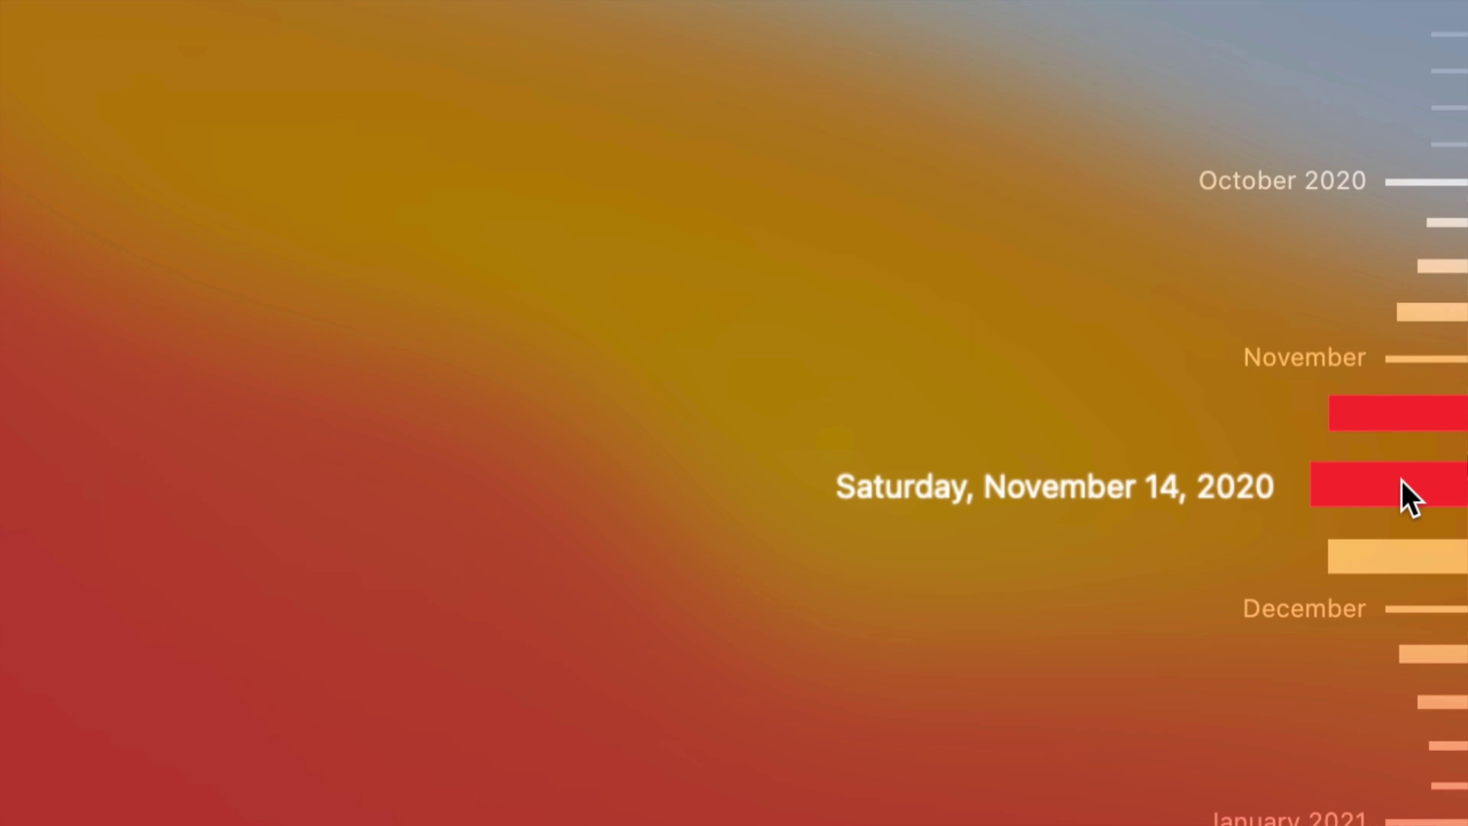
{"action": "left_click", "coordinate": [1402, 480]}
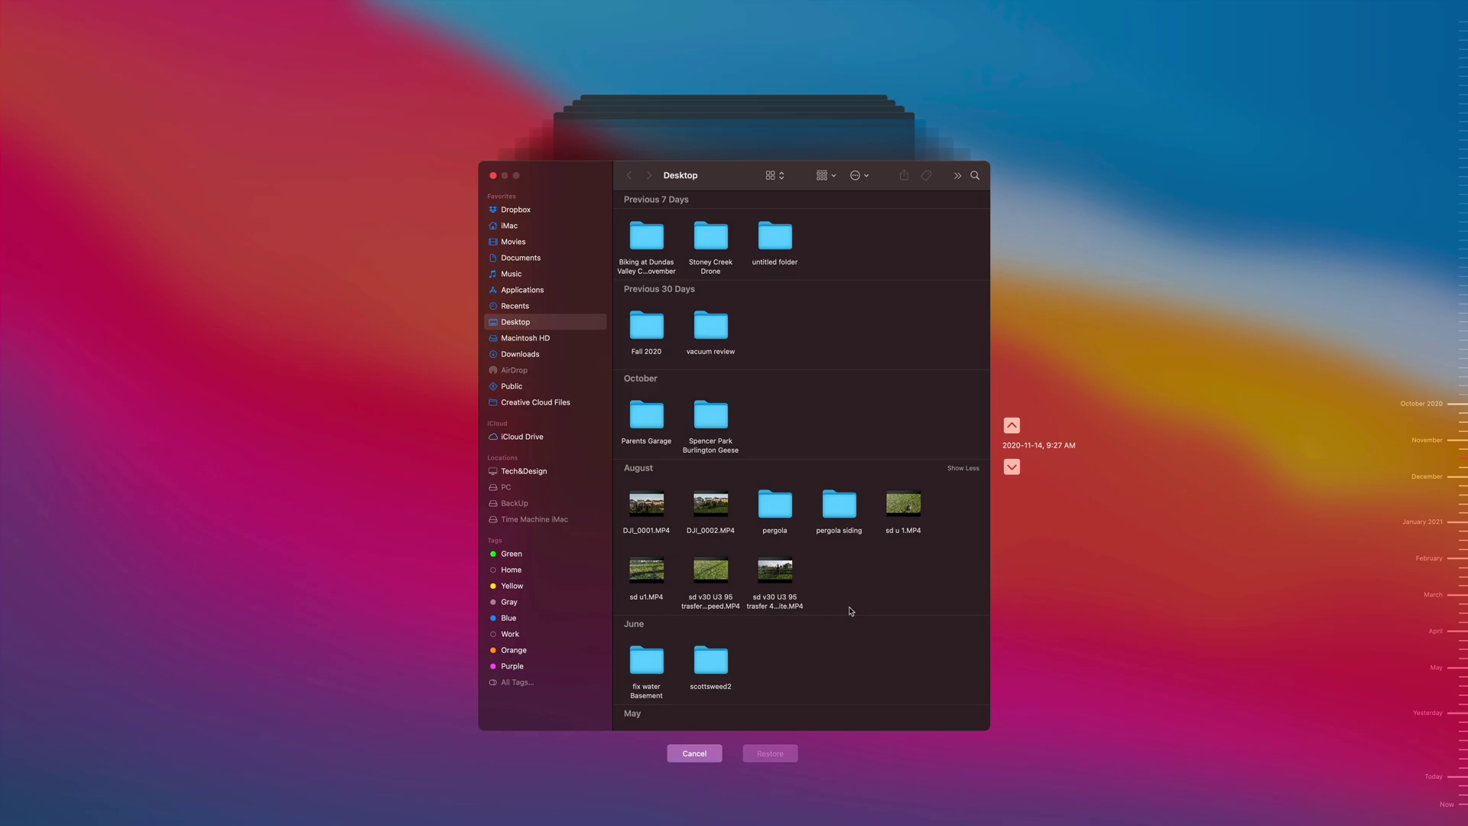
Restore the video sd u 1.MP4 from the August group of the backed-up Desktop folder
{"action": "left_click", "coordinate": [917, 509]}
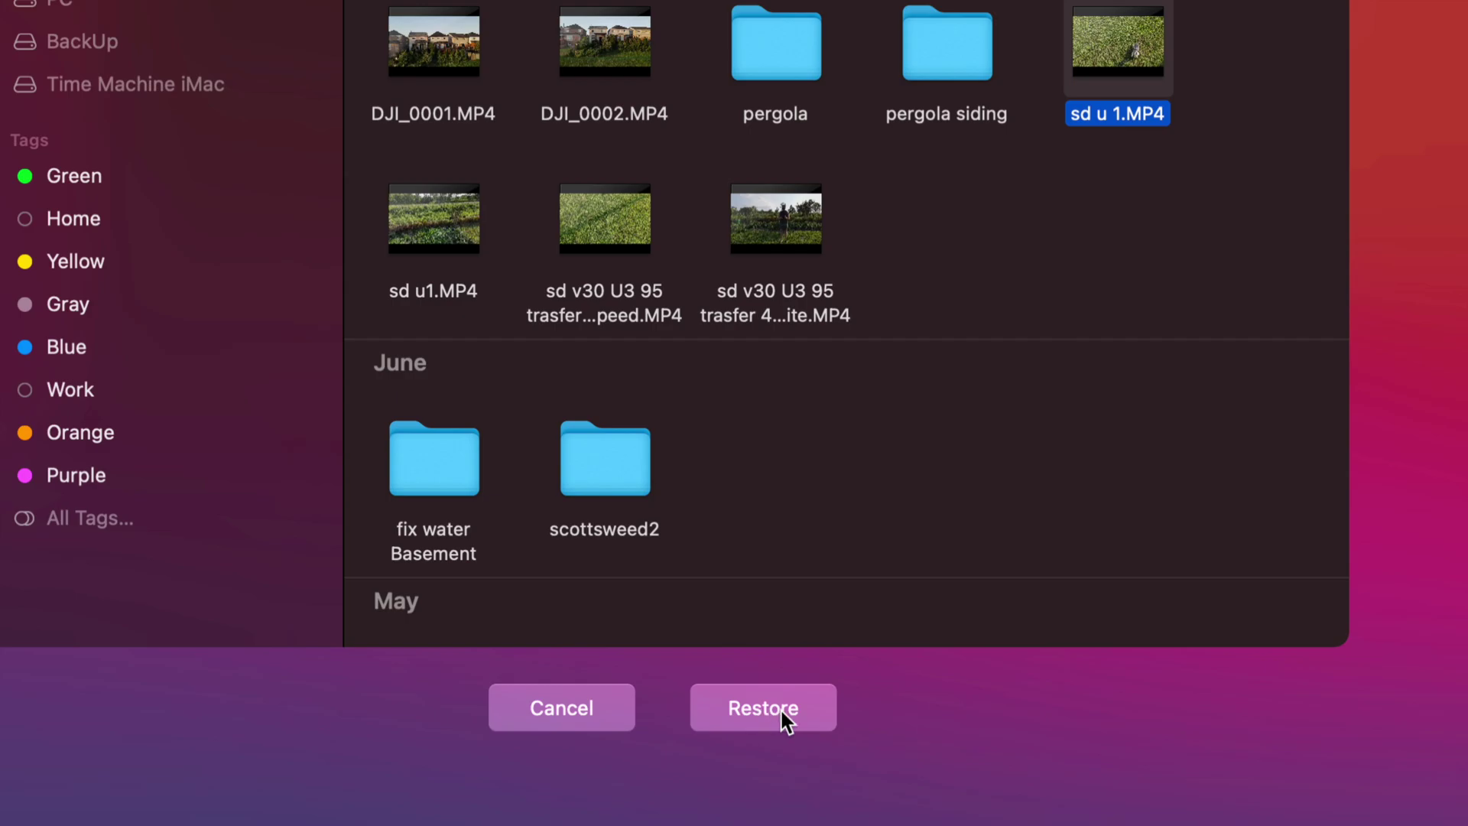
{"action": "left_click", "coordinate": [780, 708]}
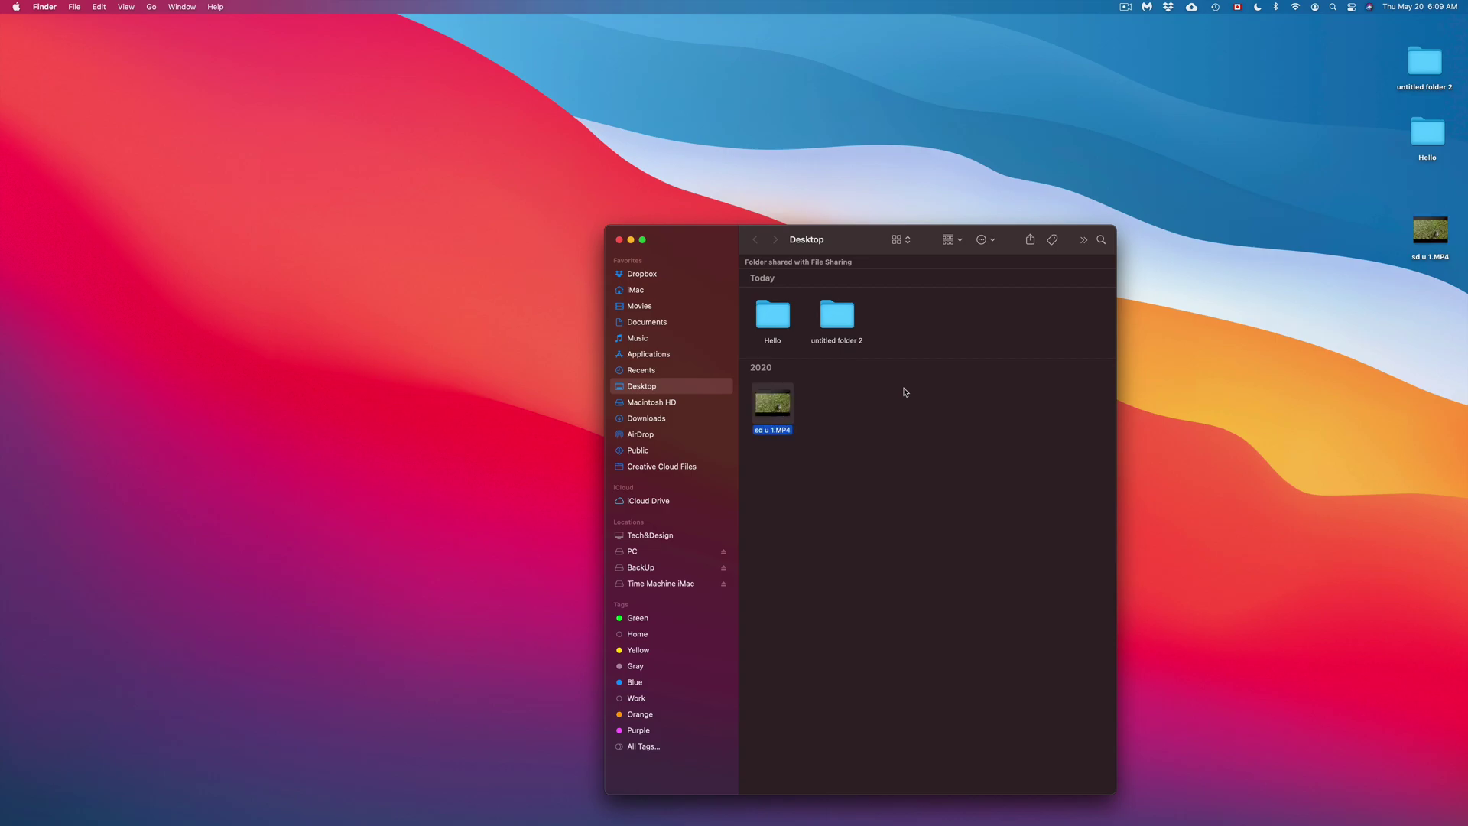
Place the restored sd u 1.MP4 in the open desktop area beside the Finder window and shift that window slightly
{"action": "left_click_drag", "start_coordinate": [1428, 229], "coordinate": [1287, 305]}
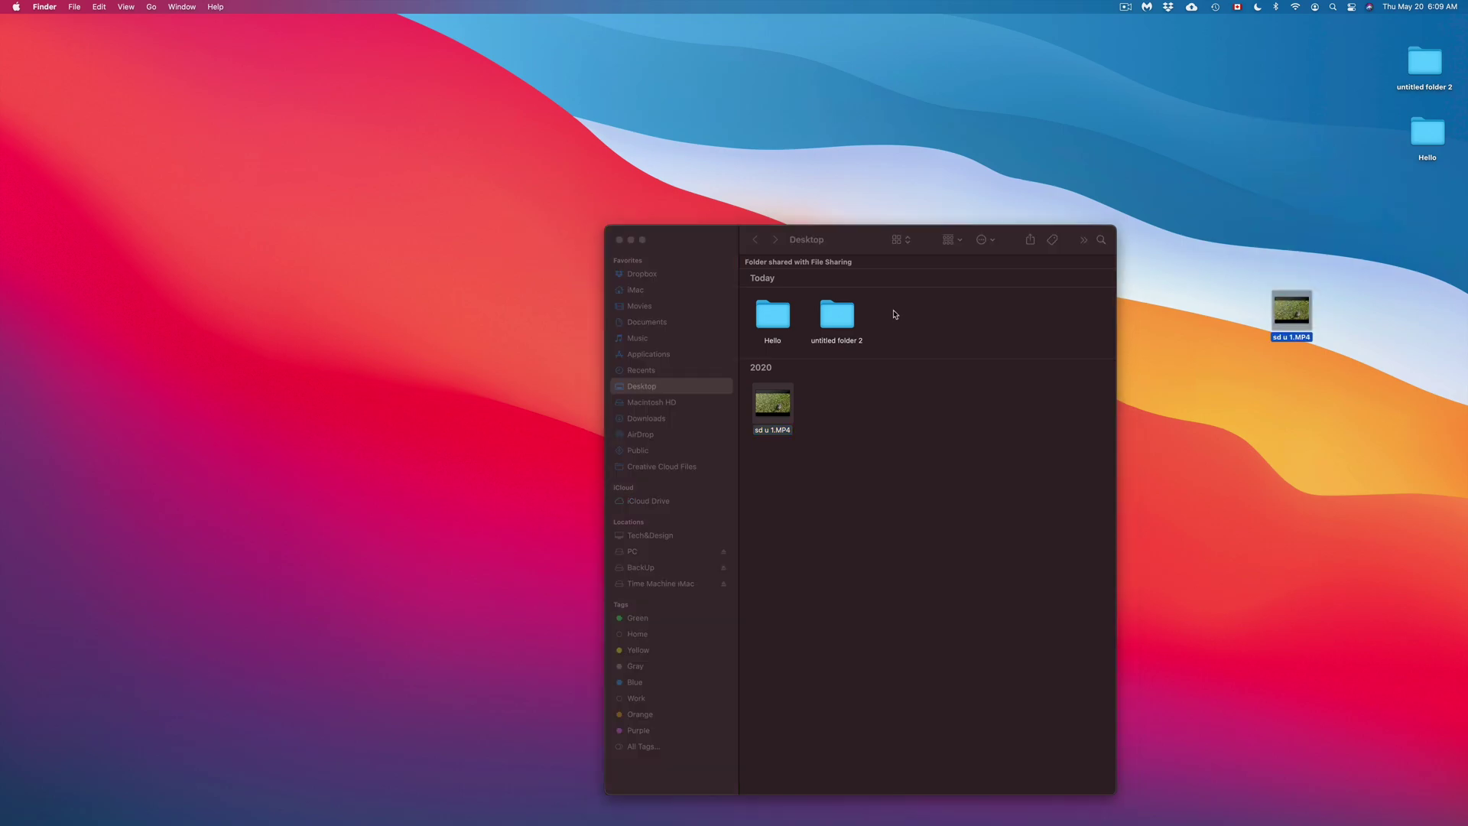
{"action": "left_click", "coordinate": [720, 242]}
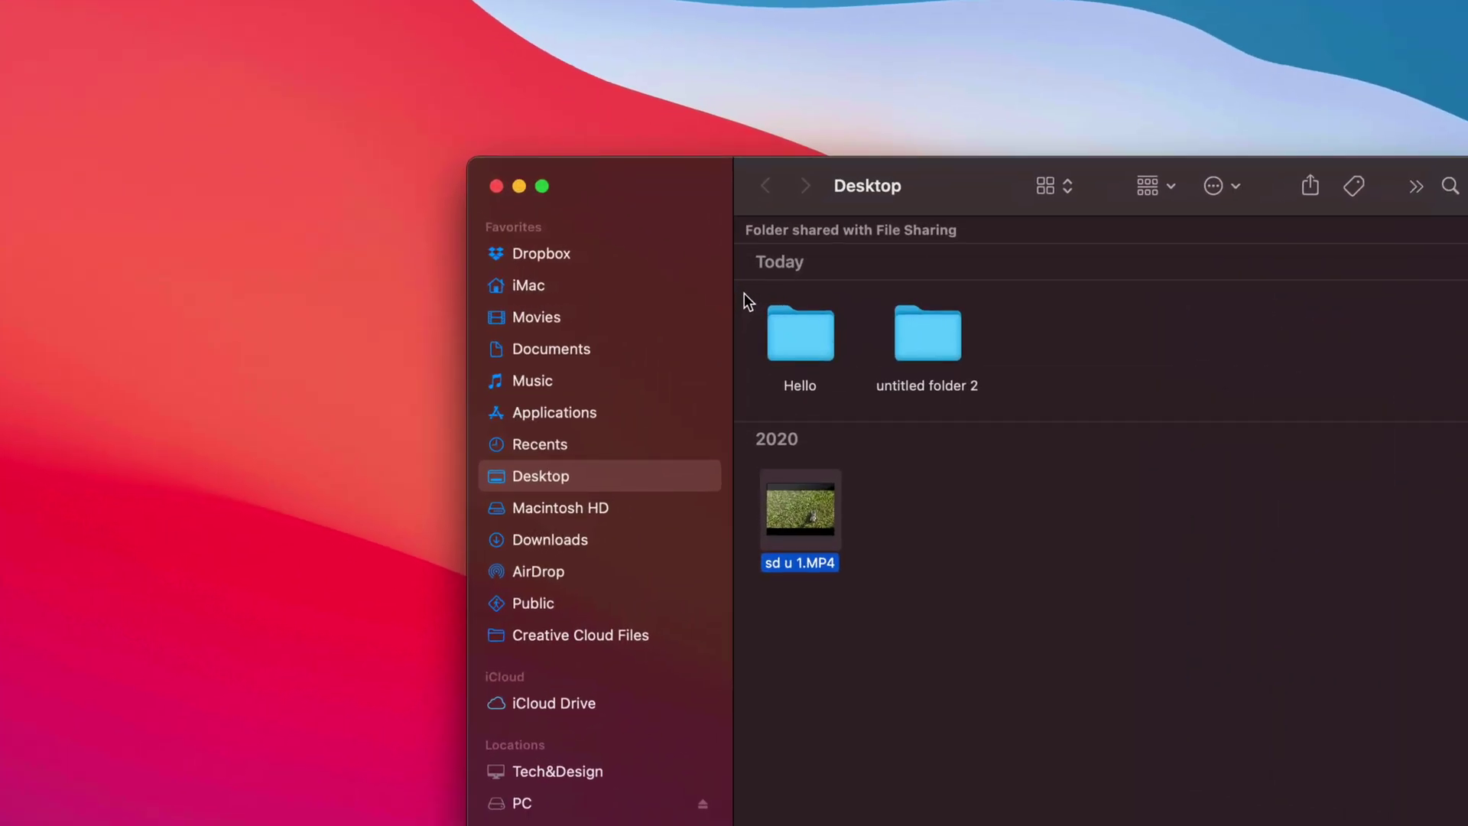
{"action": "left_click", "coordinate": [773, 402]}
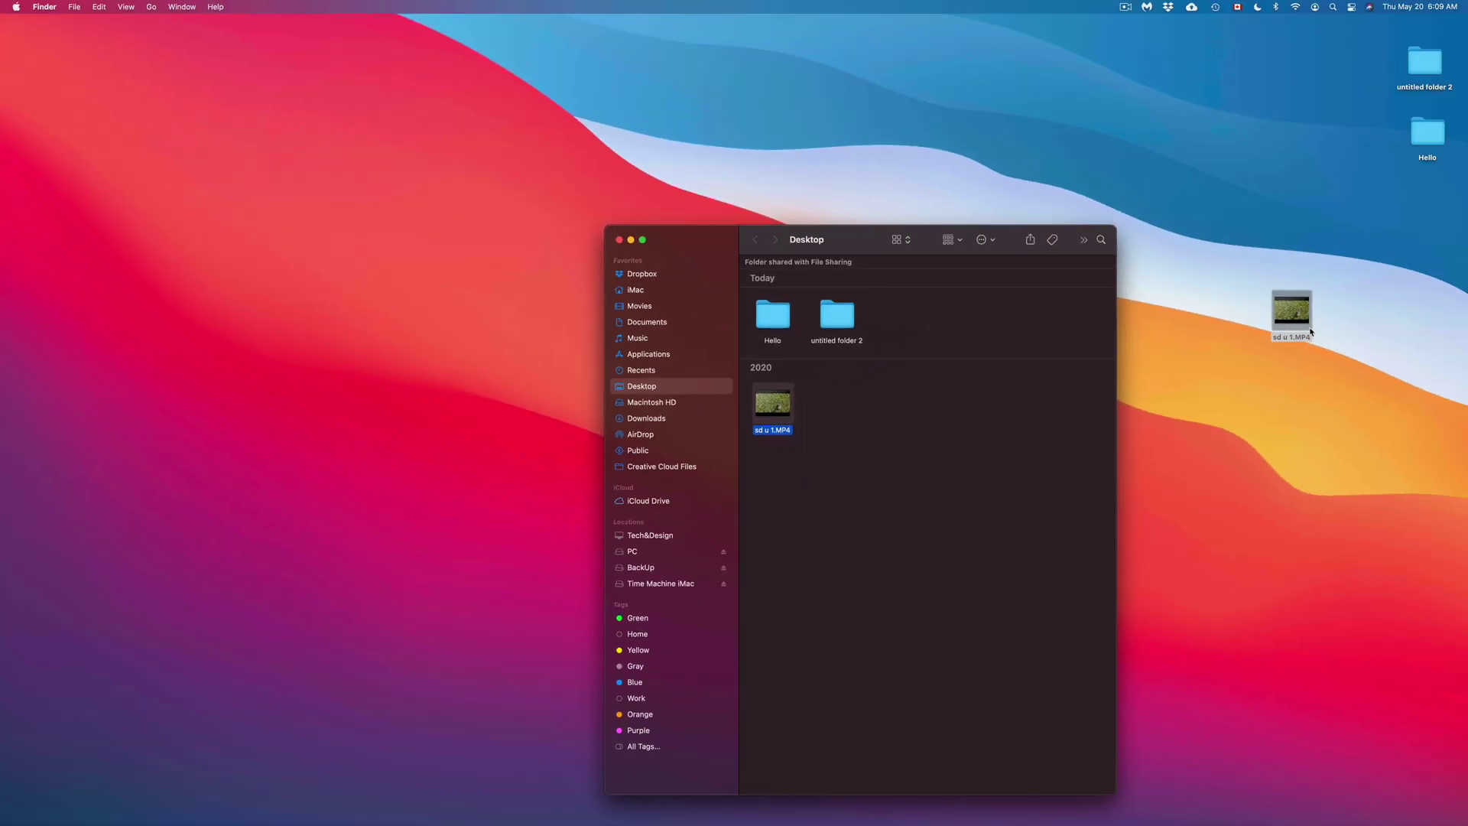
{"action": "left_click_drag", "start_coordinate": [1310, 332], "coordinate": [1302, 221]}
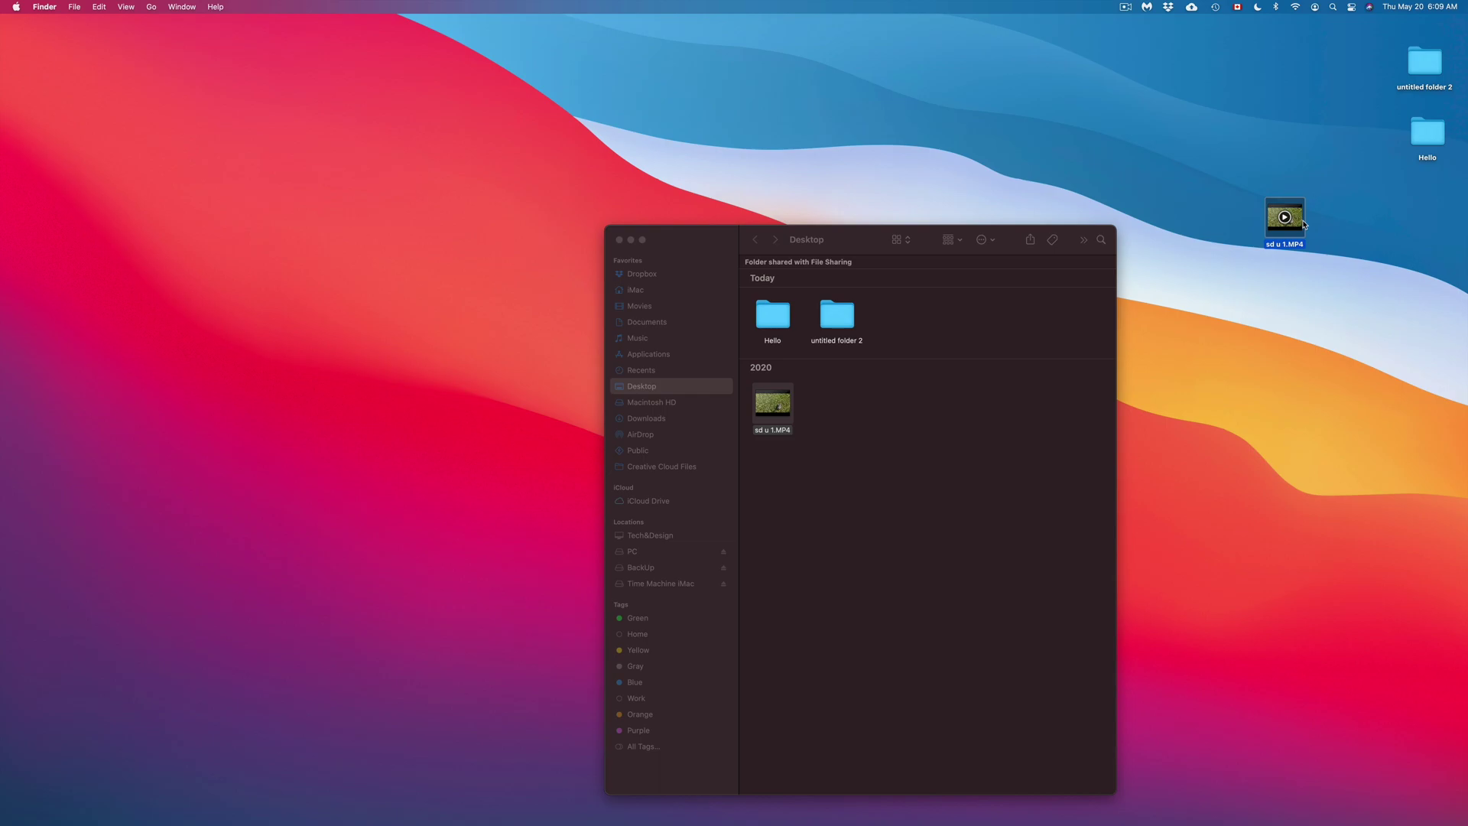
{"action": "left_click_drag", "start_coordinate": [1304, 226], "coordinate": [1299, 294]}
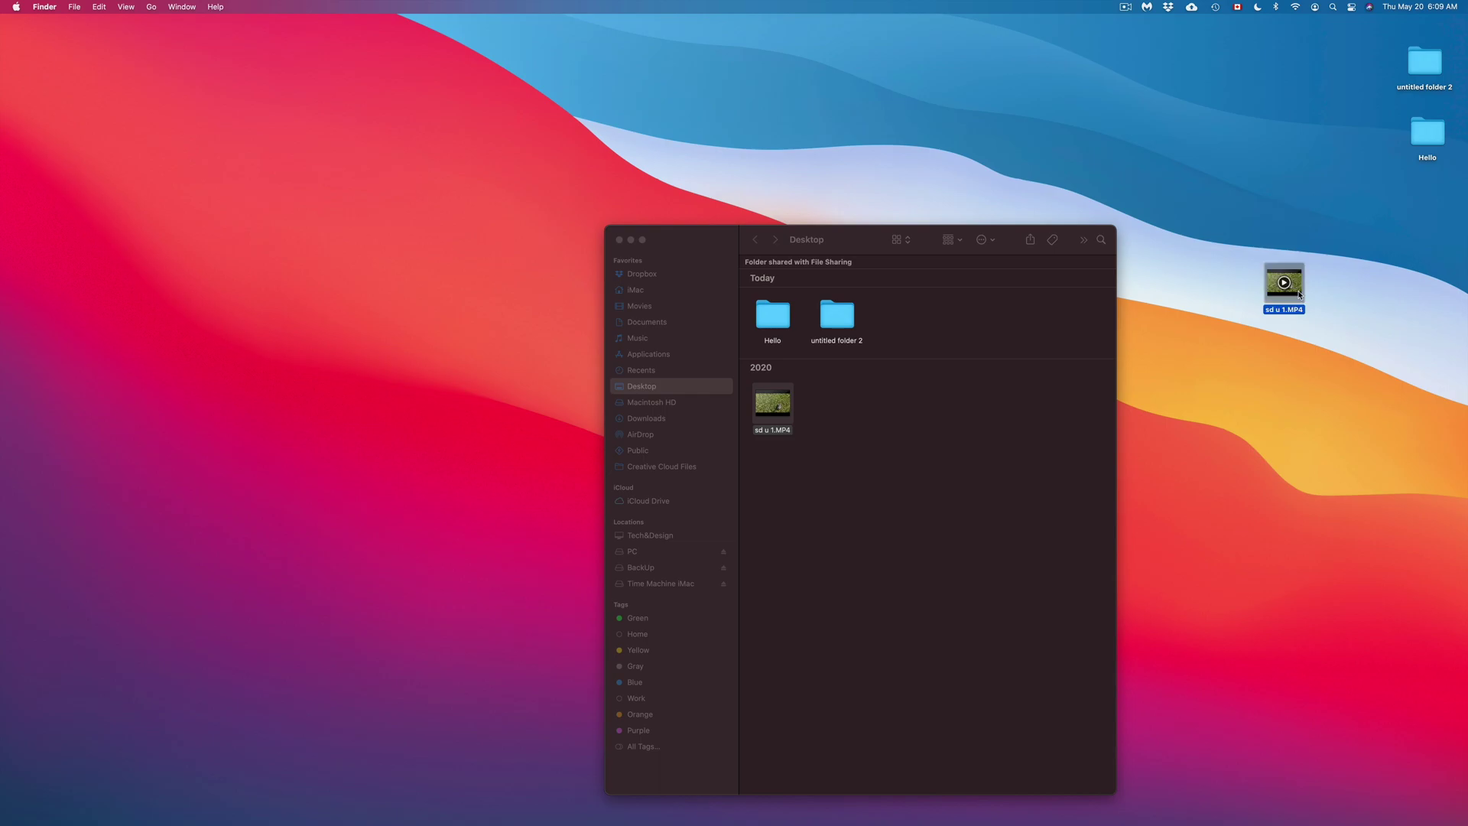
{"action": "left_click_drag", "start_coordinate": [861, 228], "coordinate": [818, 206]}
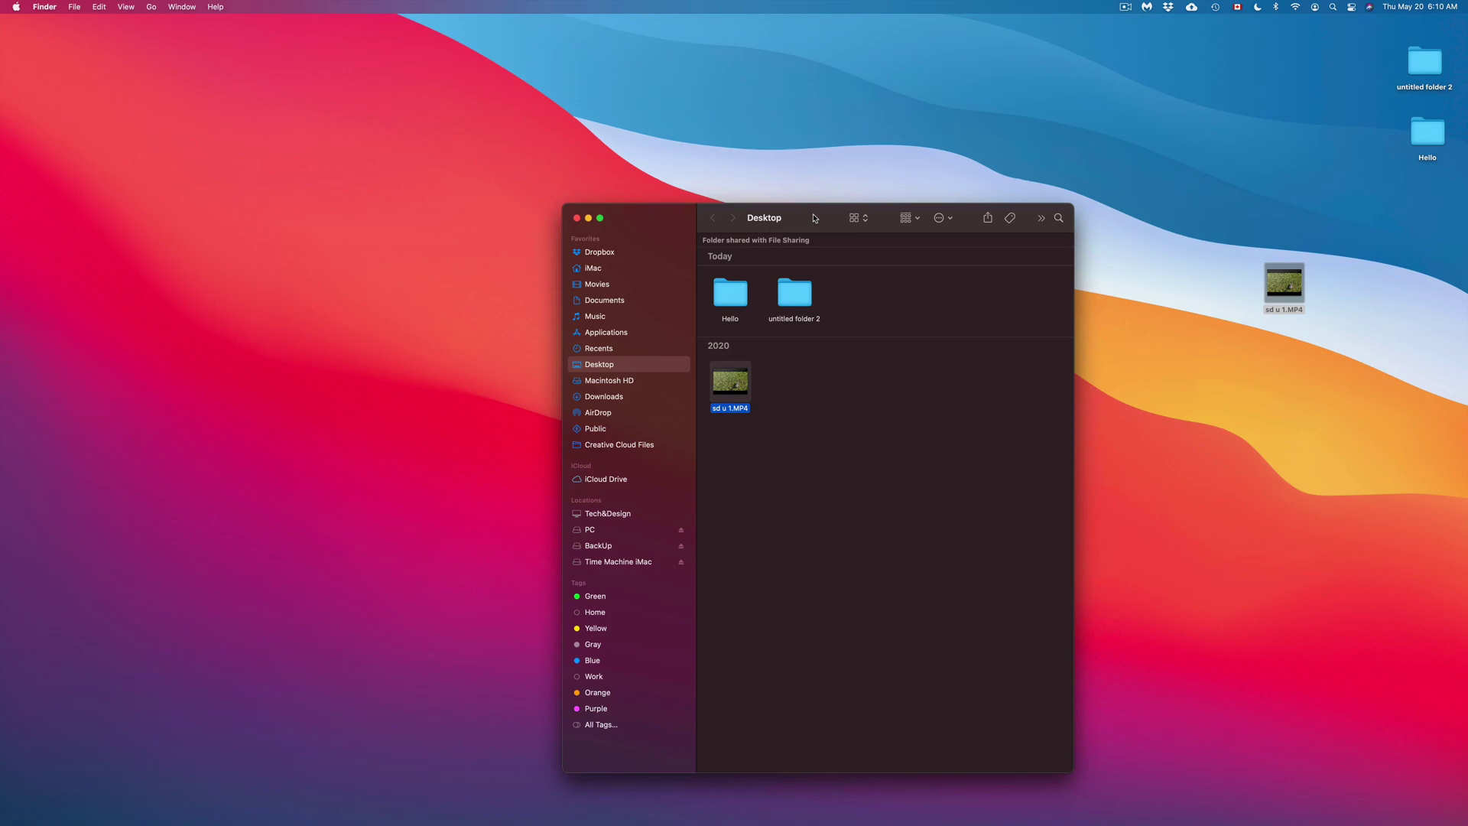
Move the Finder window aside and rearrange the BackUp, PC and Time Machine iMac drive icons side by side
{"action": "left_click_drag", "start_coordinate": [814, 218], "coordinate": [1149, 146]}
{"action": "left_click_drag", "start_coordinate": [670, 292], "coordinate": [627, 218]}
{"action": "left_click", "coordinate": [774, 218]}
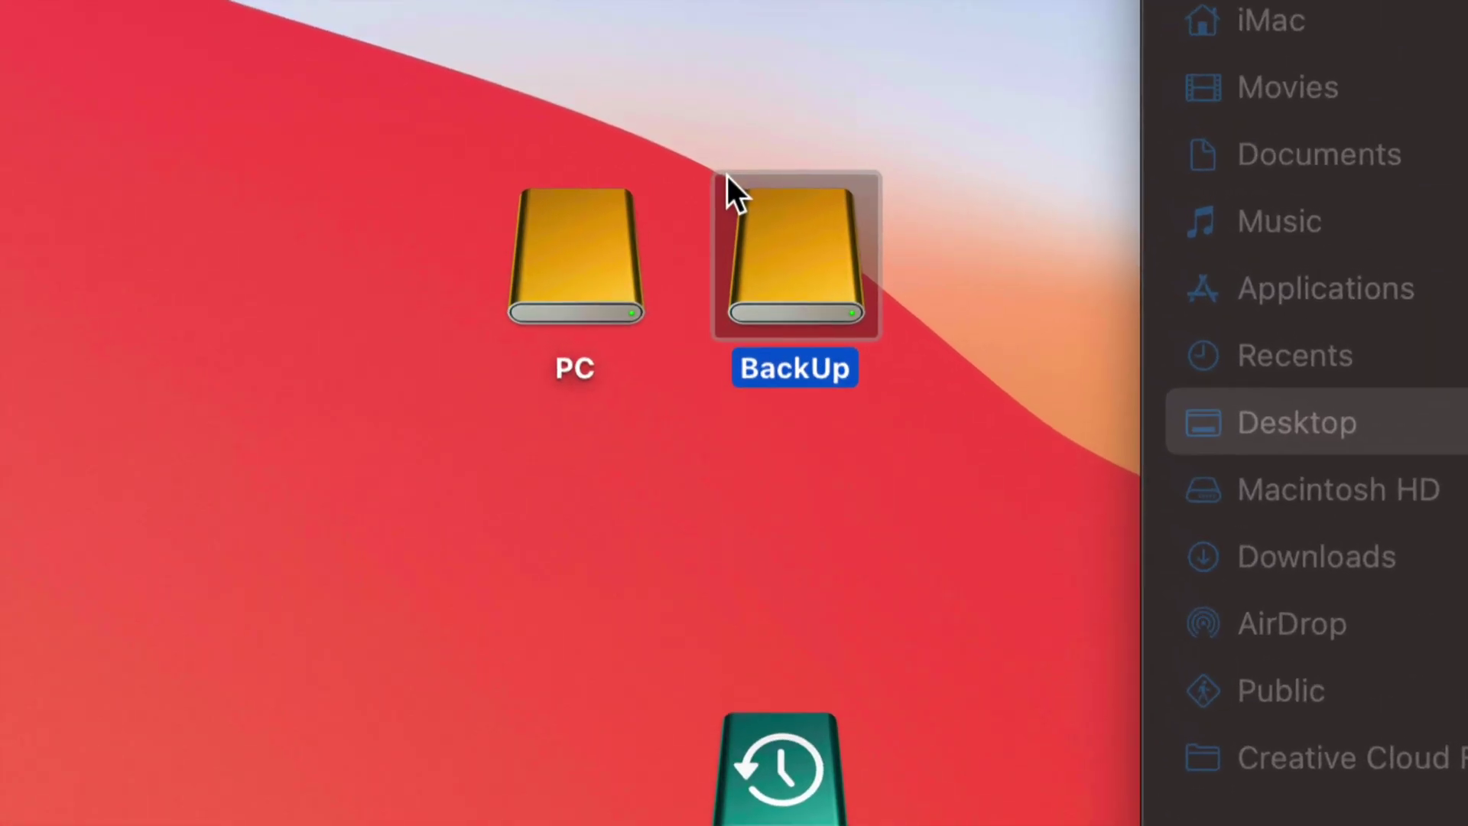
{"action": "left_click_drag", "start_coordinate": [828, 292], "coordinate": [891, 267]}
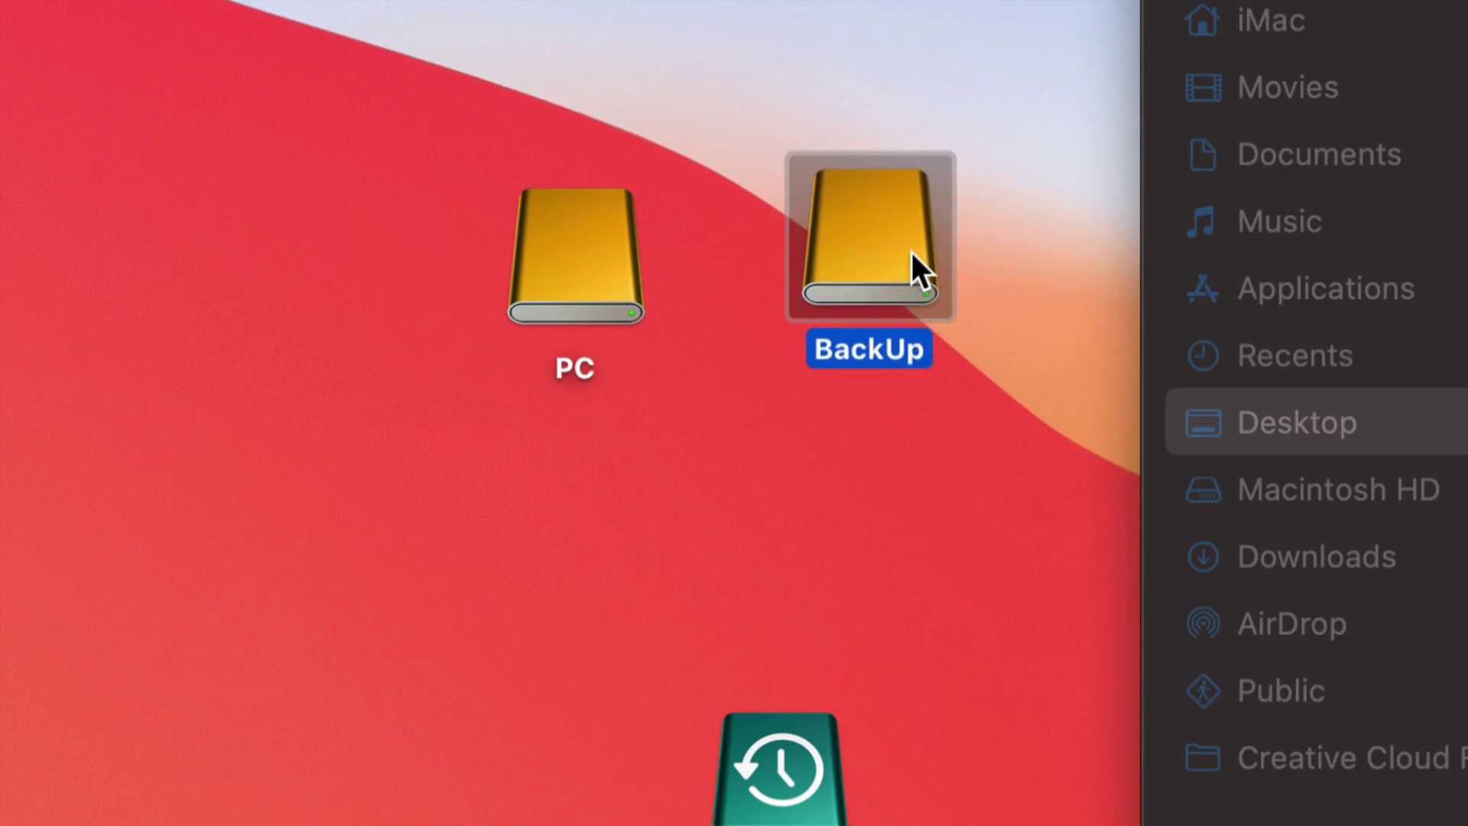
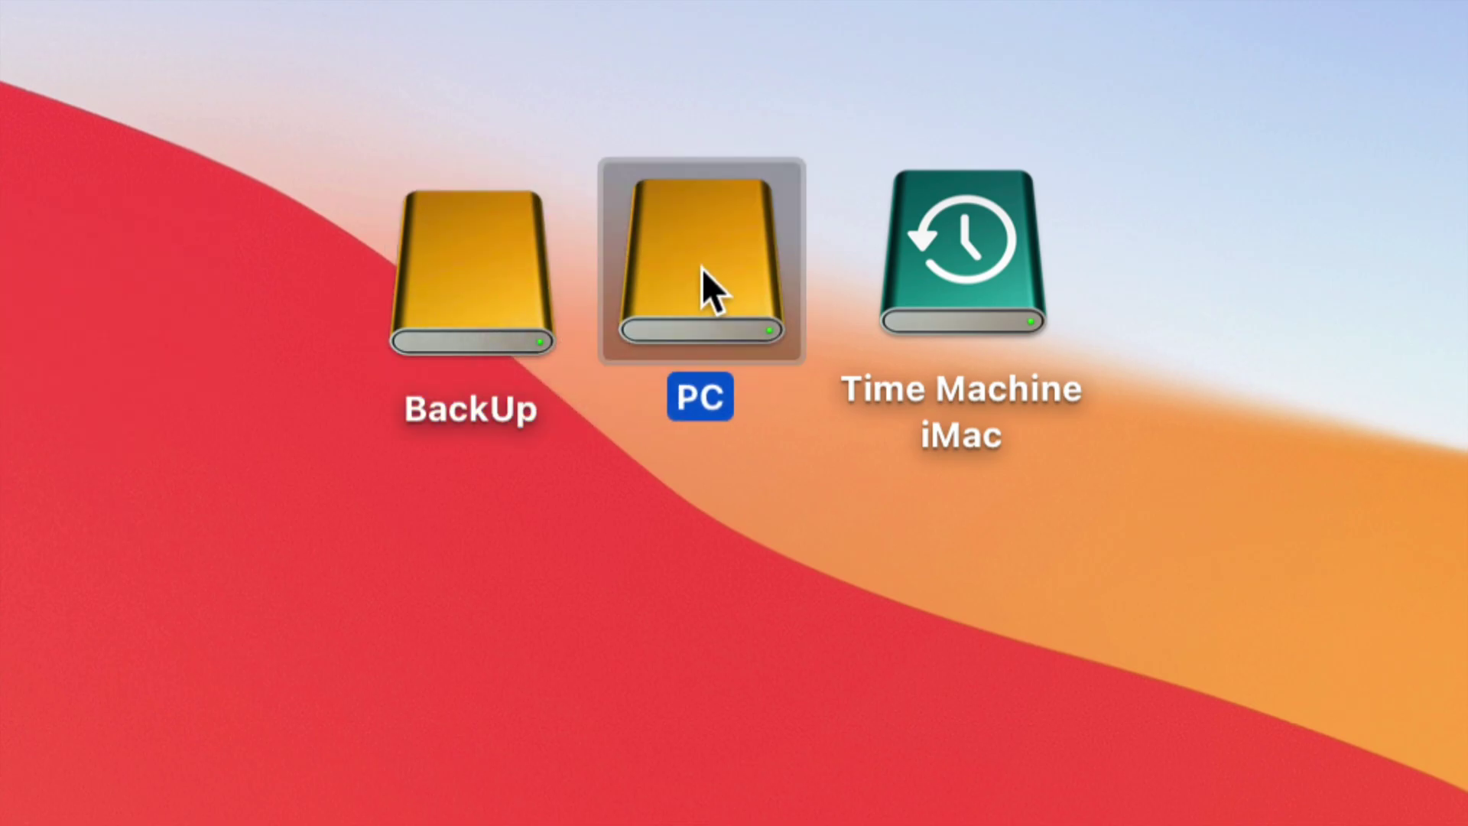
{"action": "left_click", "coordinate": [763, 497]}
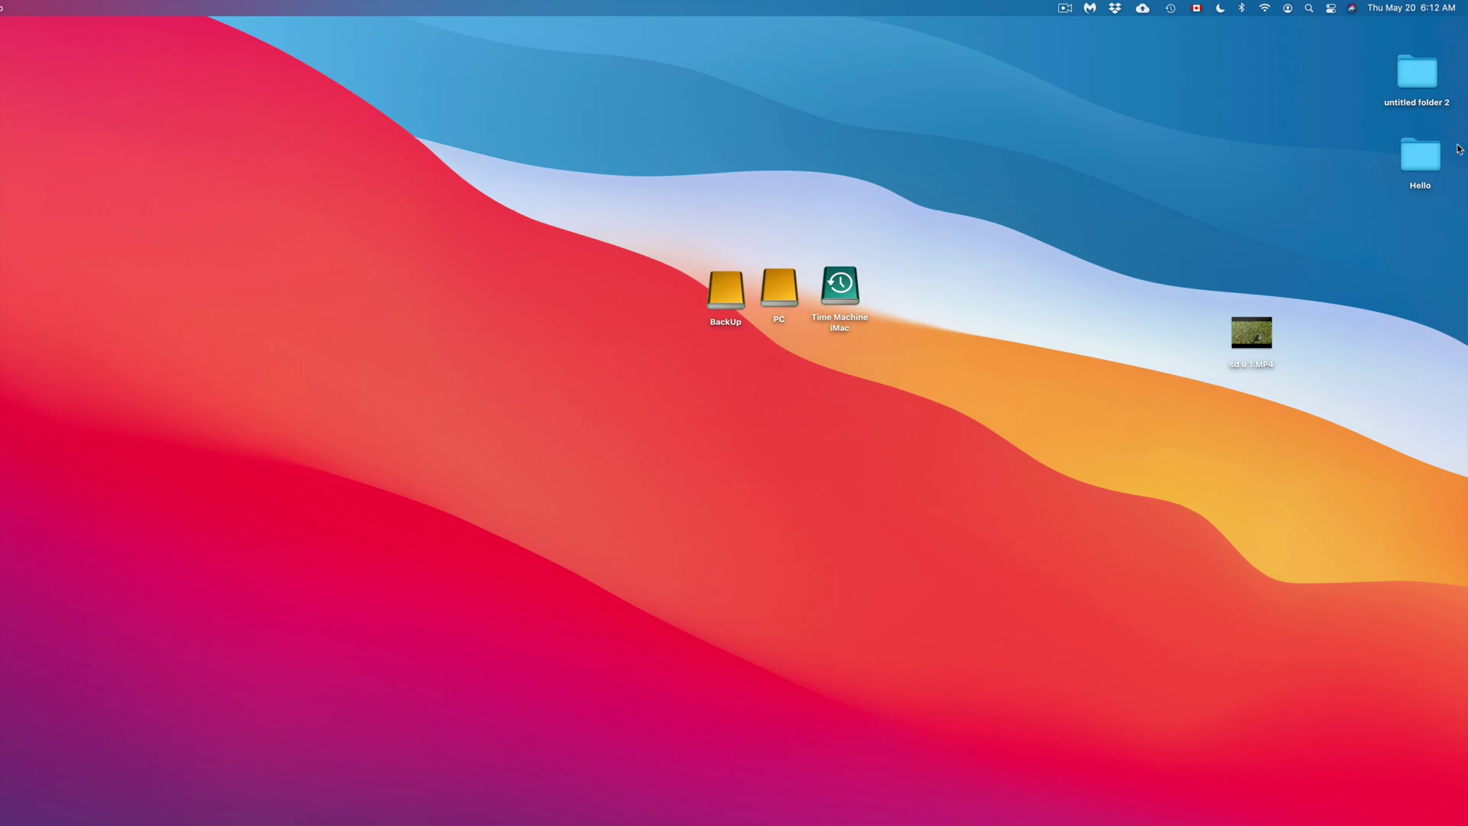
Bring the Hello folder below the drive icons and copy it onto the PC drive
{"action": "left_click", "coordinate": [1436, 155]}
{"action": "left_click_drag", "start_coordinate": [1251, 180], "coordinate": [775, 259]}
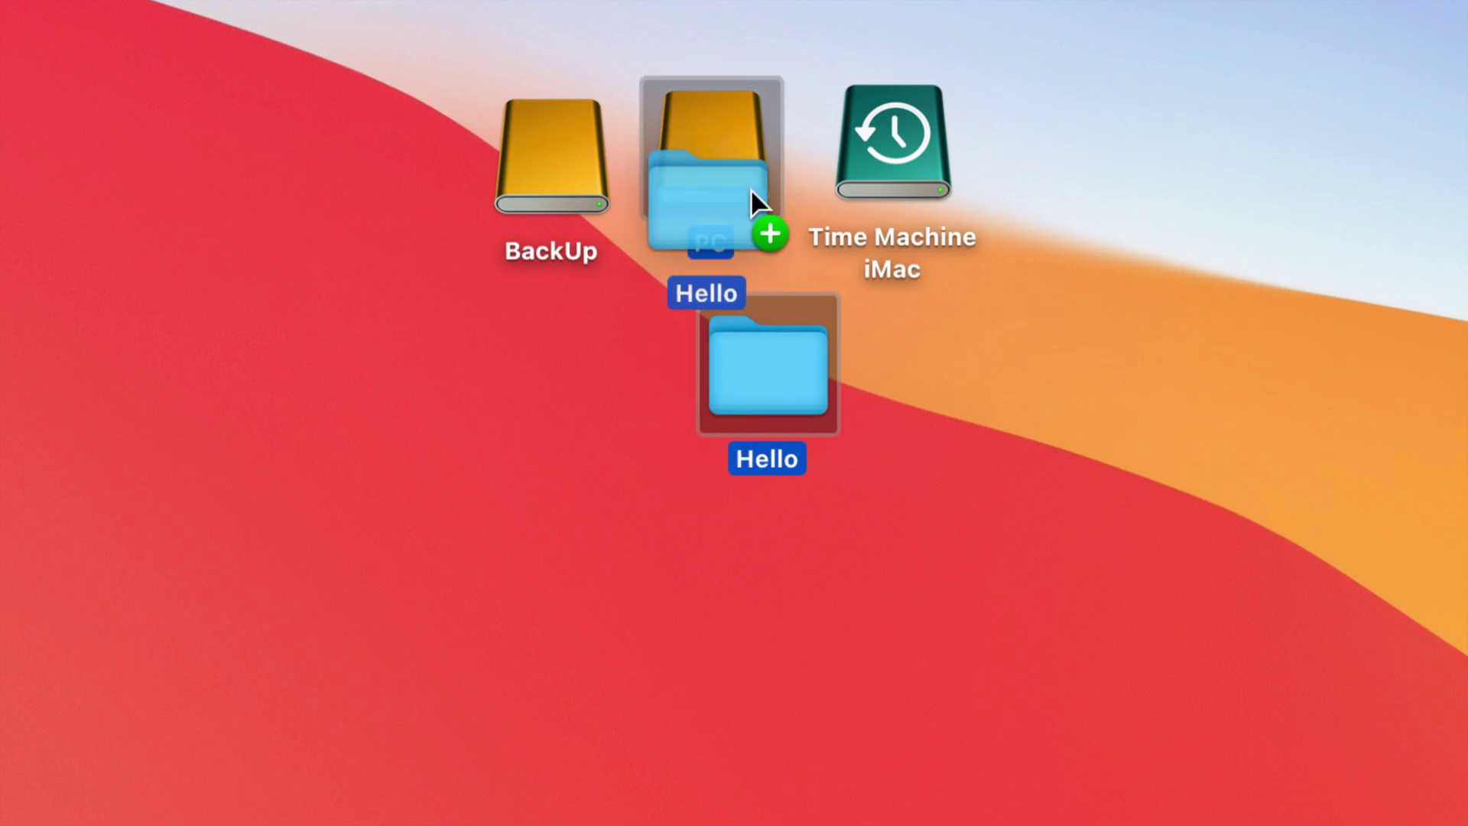
{"action": "mouse_move", "coordinate": [750, 191]}
{"action": "left_mouse_down"}
{"action": "mouse_move", "coordinate": [728, 159]}
{"action": "mouse_move", "coordinate": [733, 175]}
{"action": "left_mouse_up"}
{"action": "left_click", "coordinate": [715, 163]}
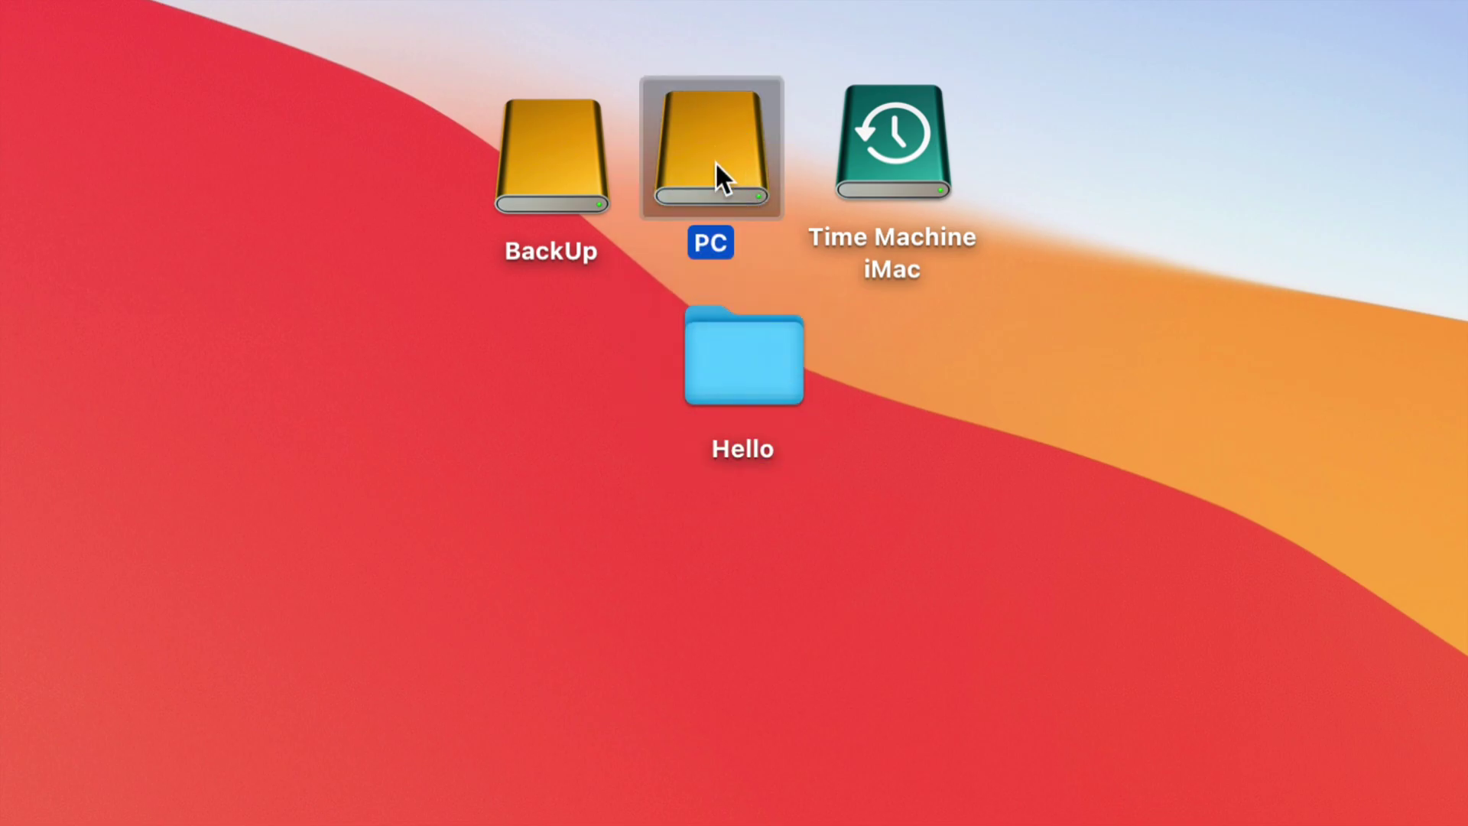
Move the Hello folder and the sd u 1.MP4 video beside the Time Machine iMac drive icon
{"action": "left_click", "coordinate": [914, 163]}
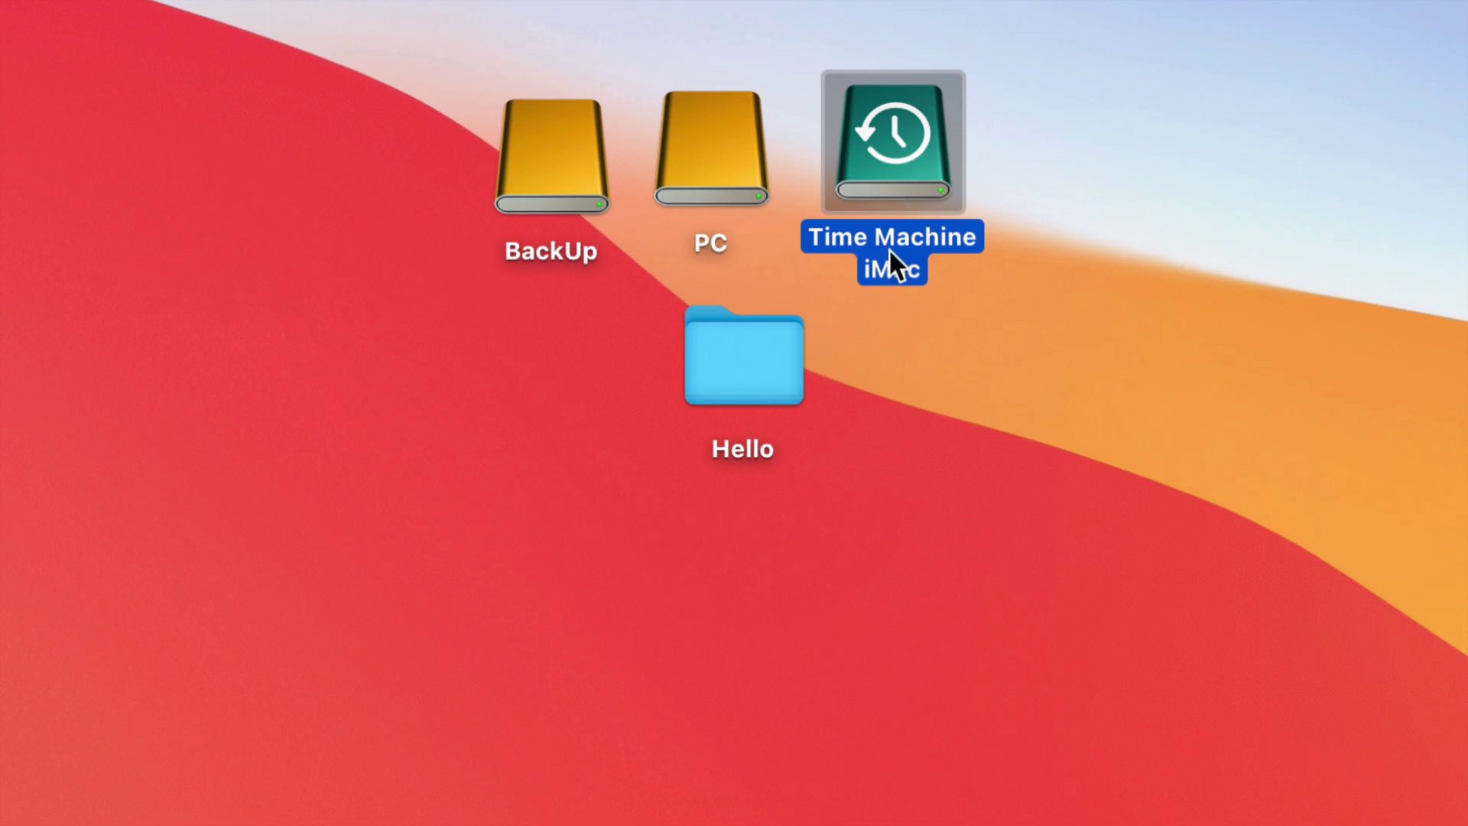
{"action": "left_click_drag", "start_coordinate": [732, 356], "coordinate": [1006, 434]}
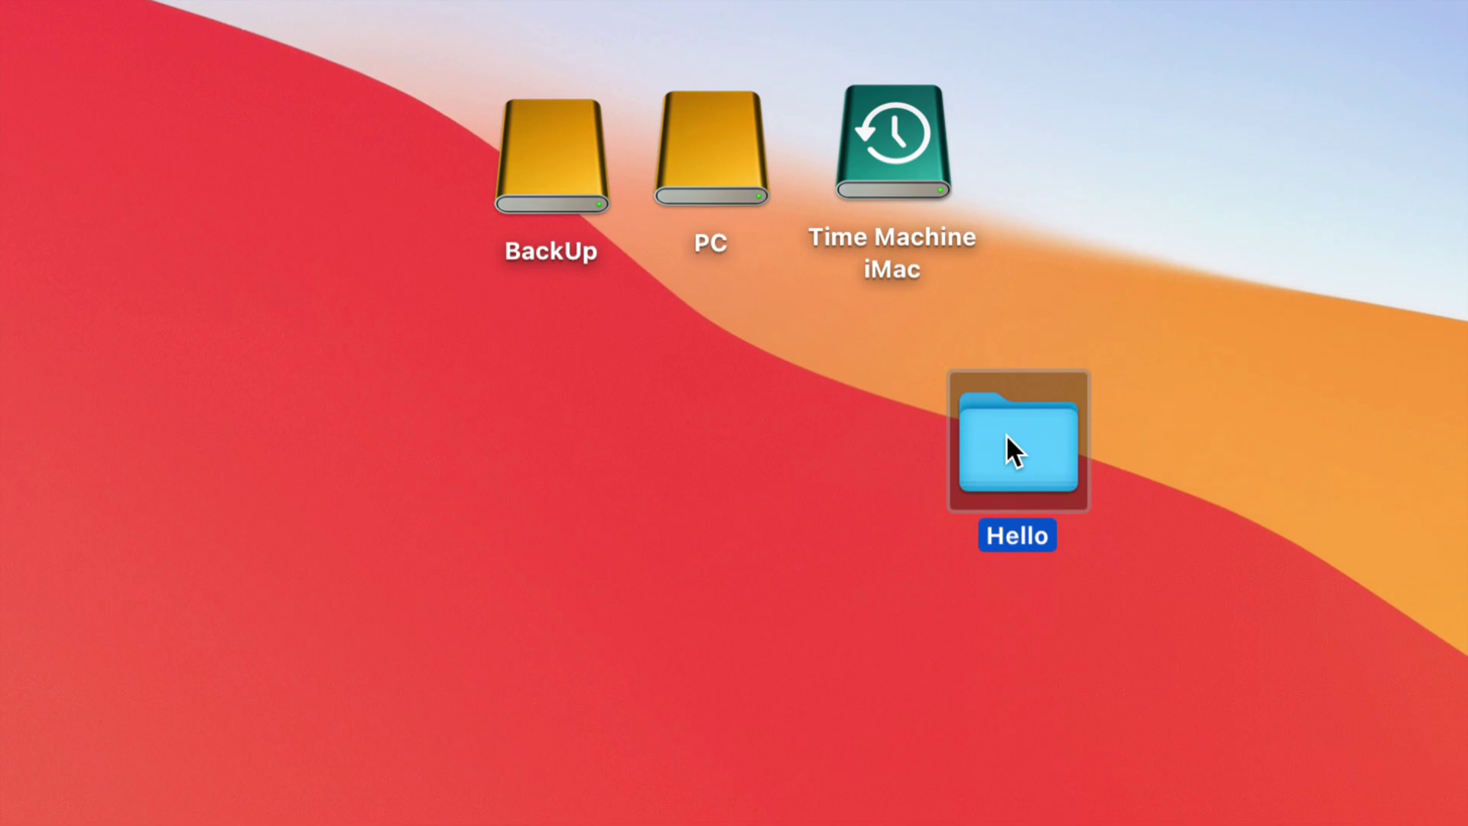
{"action": "left_click_drag", "start_coordinate": [1006, 437], "coordinate": [1195, 163]}
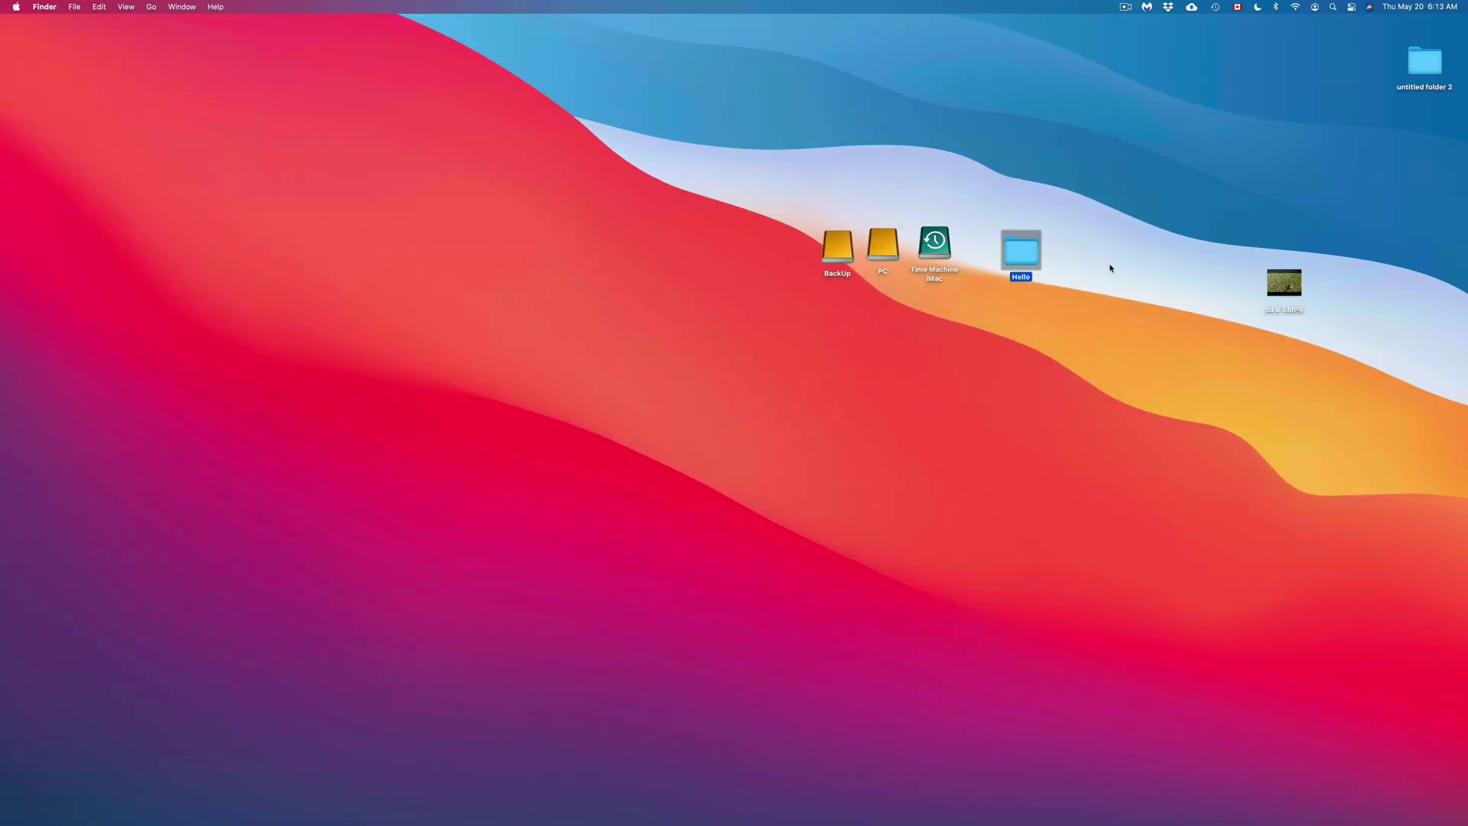
{"action": "left_click_drag", "start_coordinate": [1274, 298], "coordinate": [1059, 263]}
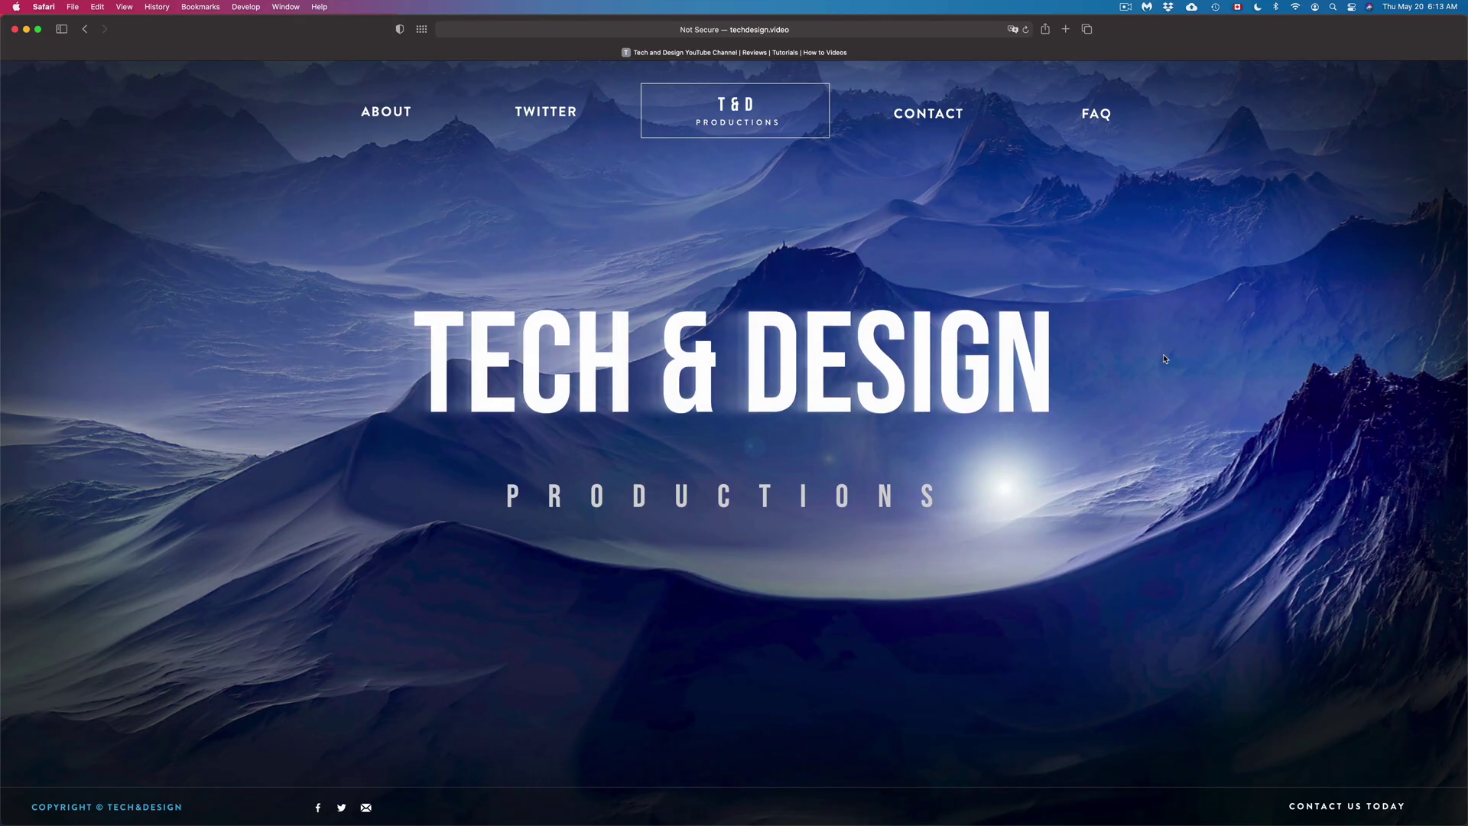